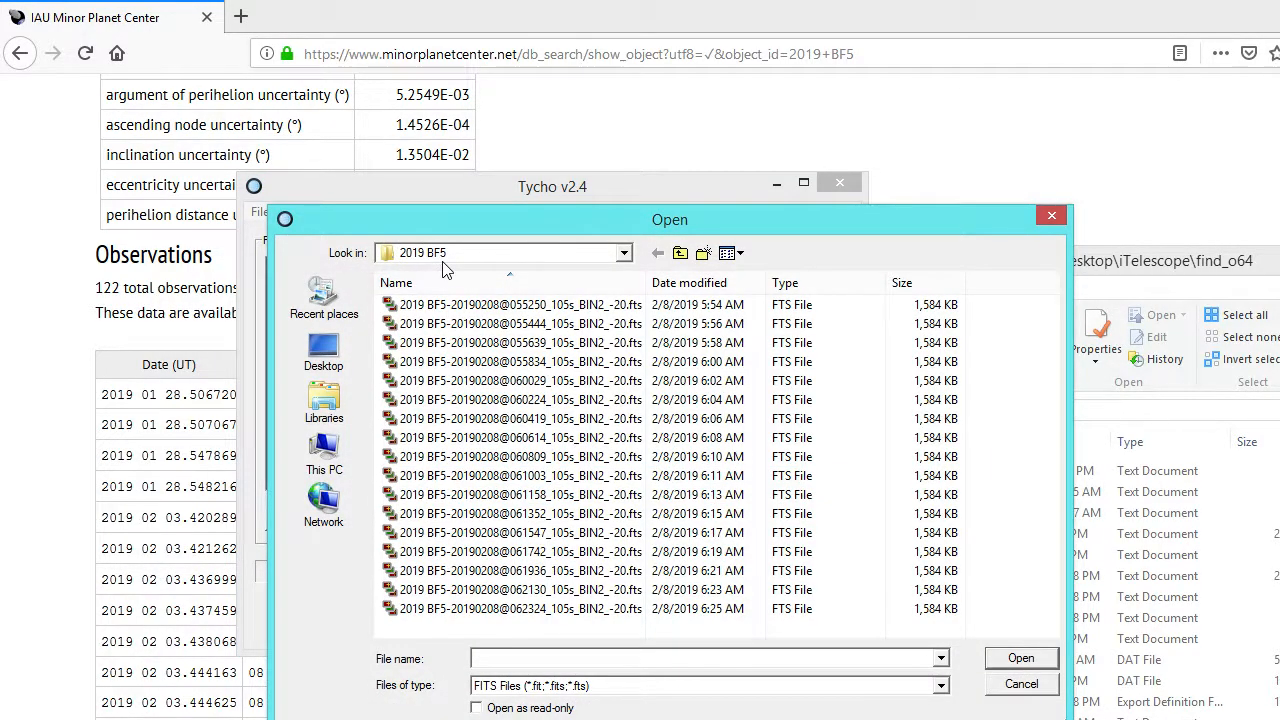
Step: Load all the FITS images from the 2019 BF5 folder into the file list
left_click(605, 399)
key("ctrl+a")
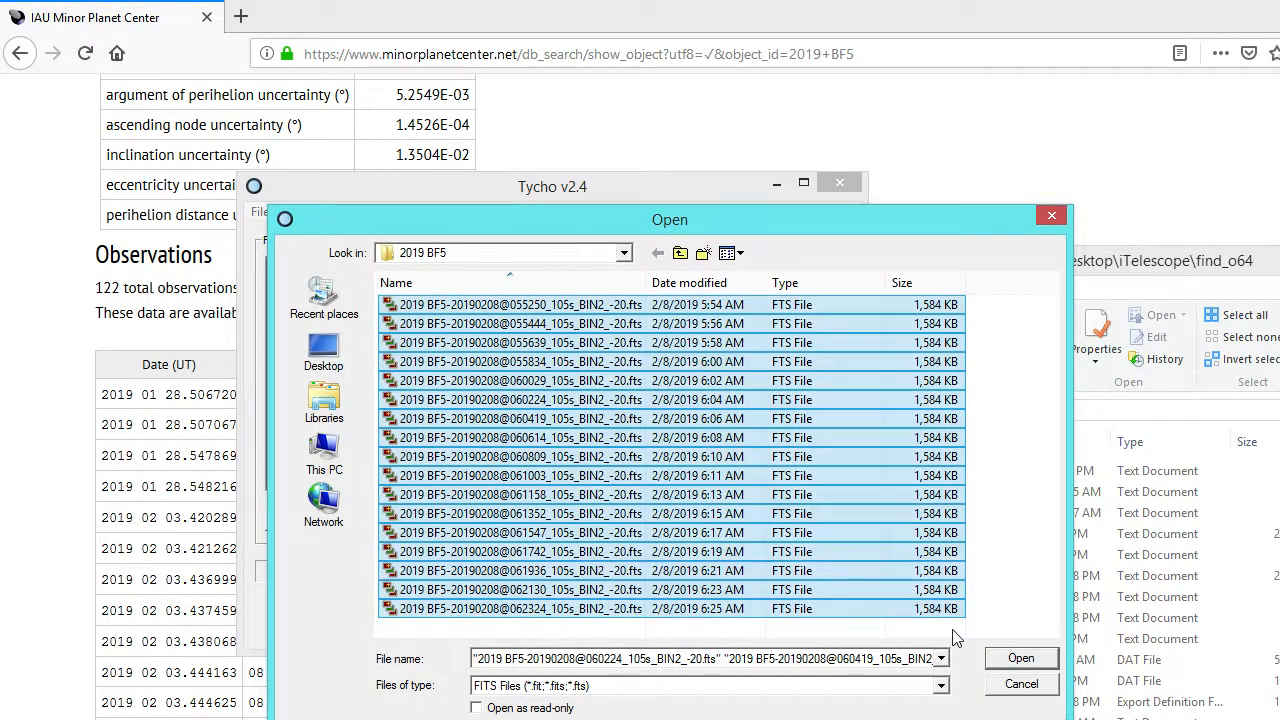
left_click(1008, 657)
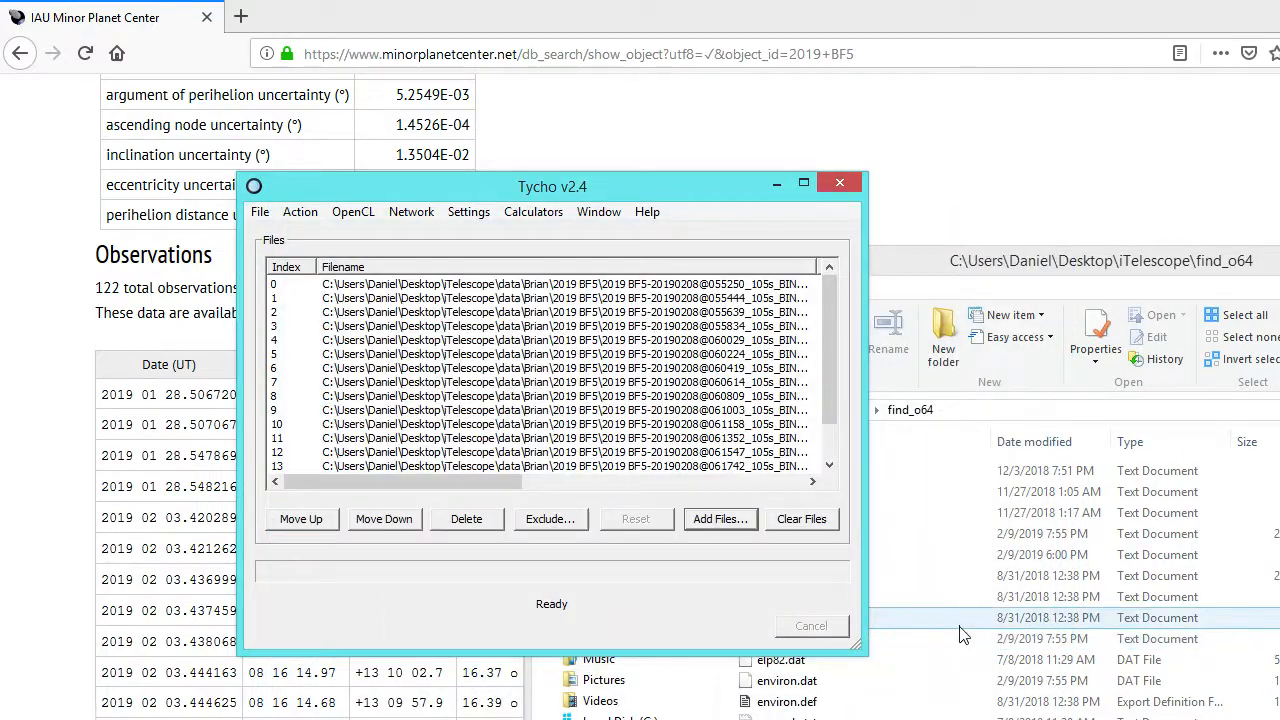
Step: Align the loaded images with RegiStar, using 2019 BF5_a as the output directory
left_click(305, 218)
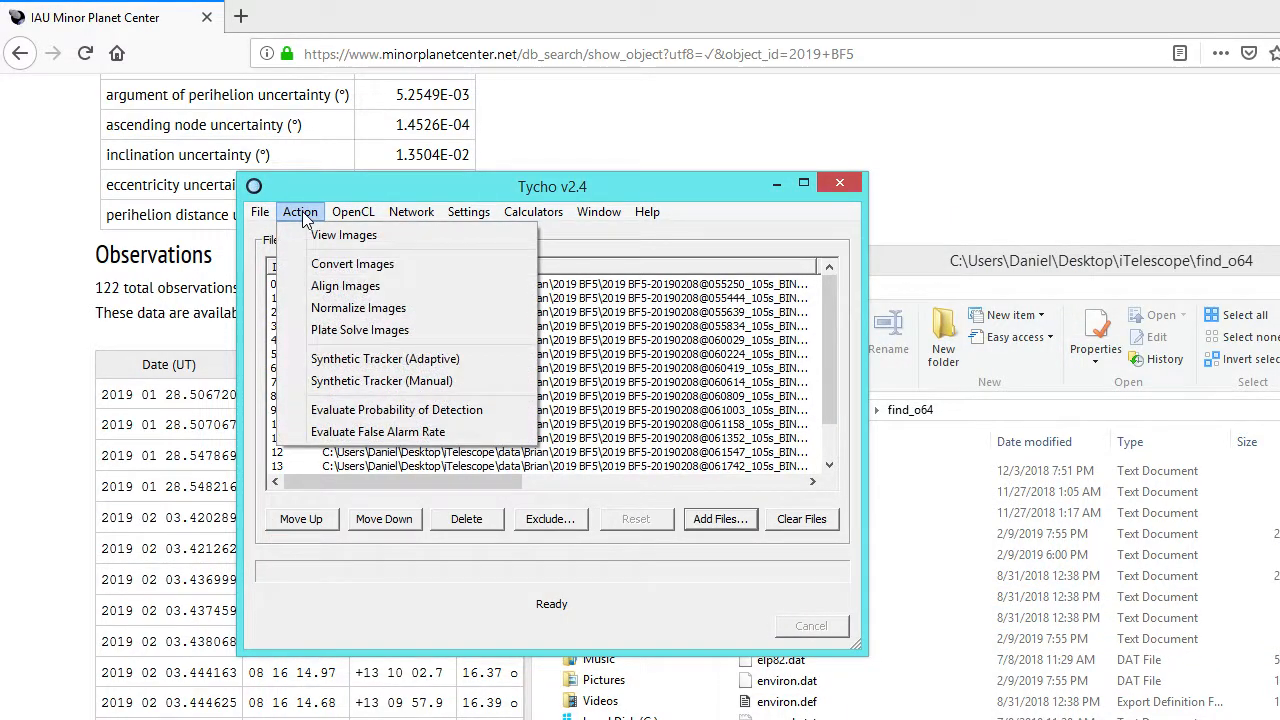
left_click(405, 286)
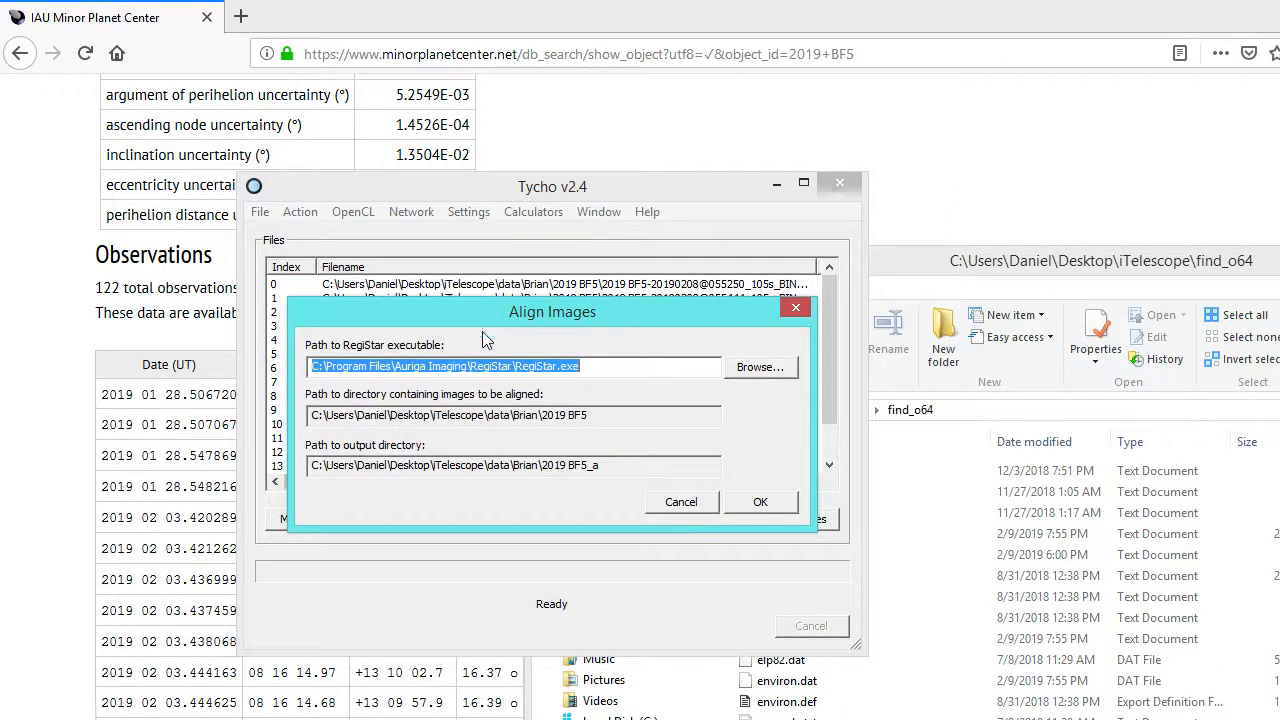
left_click(758, 503)
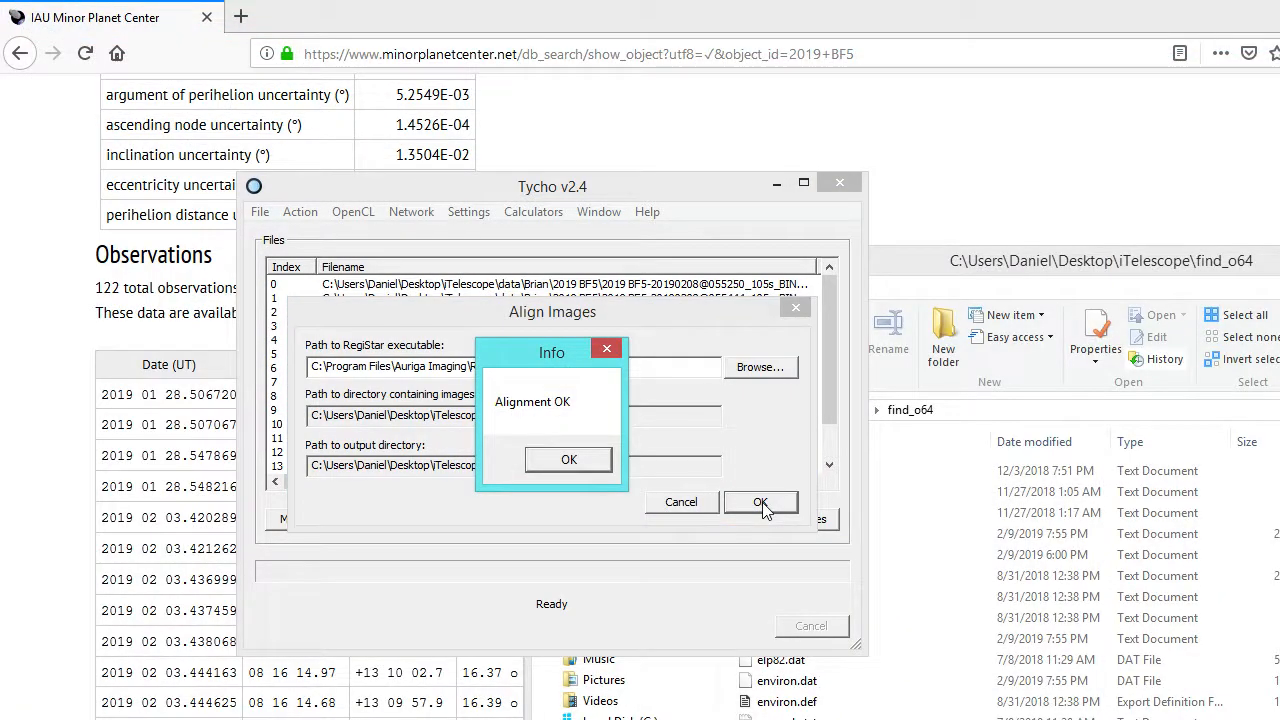
left_click(569, 462)
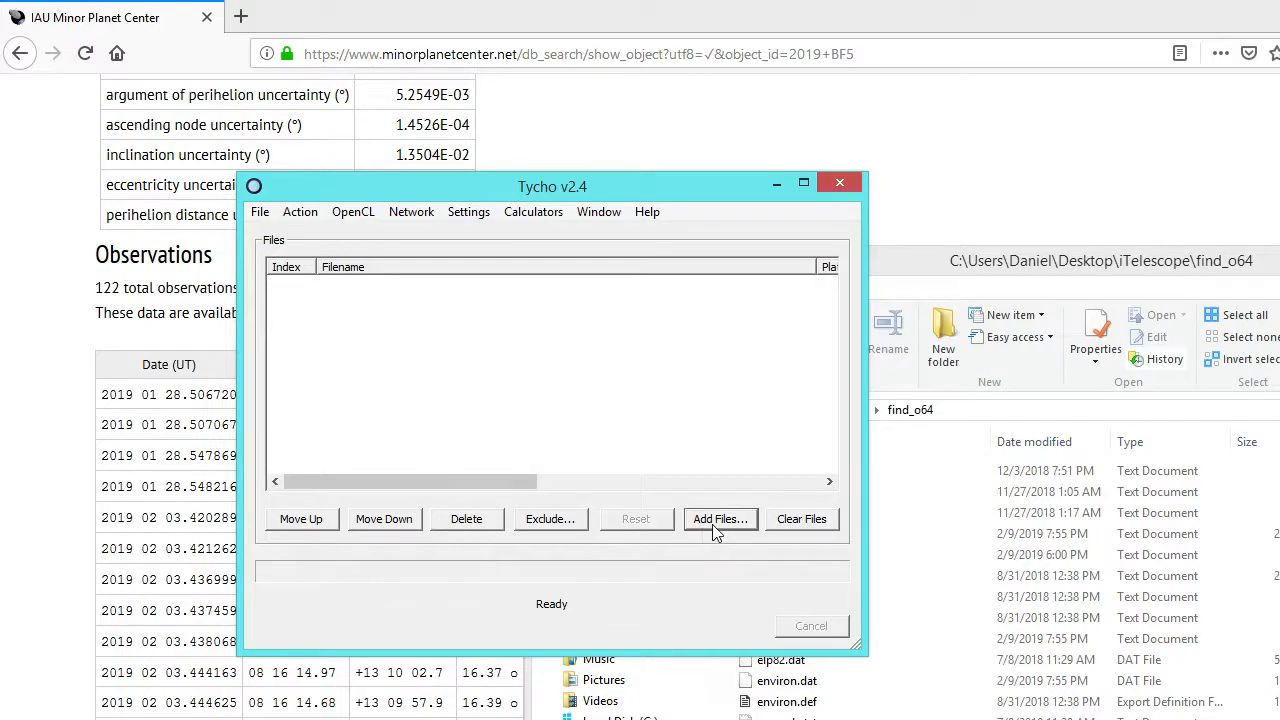
Step: Add all the aligned images from the 2019 BF5_a folder to the file list
left_click(718, 519)
left_click(680, 253)
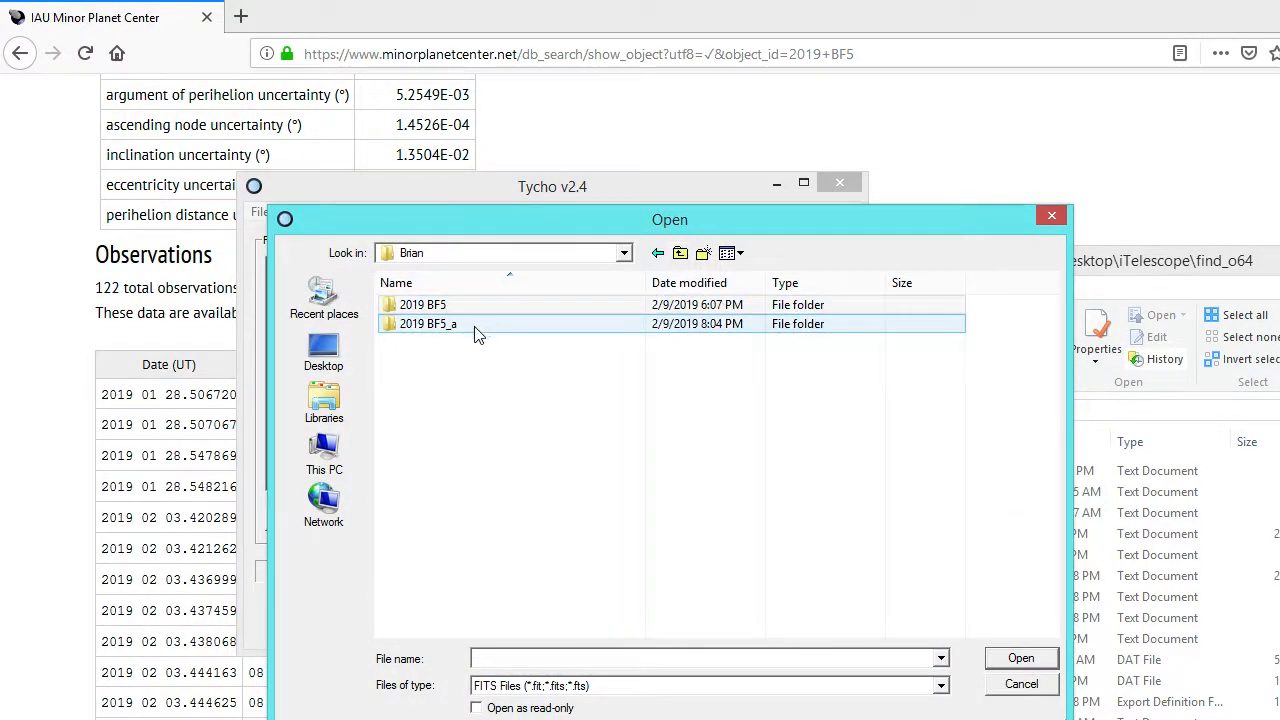
double_click(480, 331)
left_click(880, 380)
key("ctrl+a")
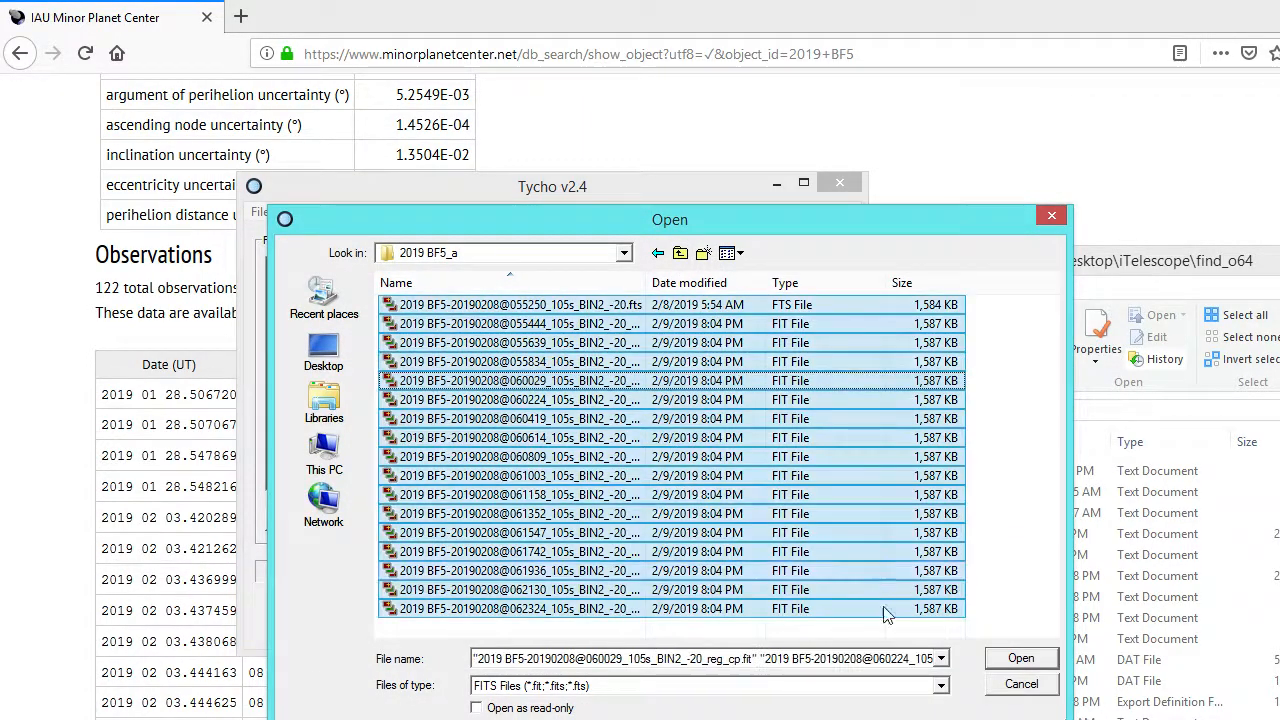
left_click(1000, 660)
Step: Normalize the aligned images, using 2019 BF5_a_n as the output directory
left_click(298, 212)
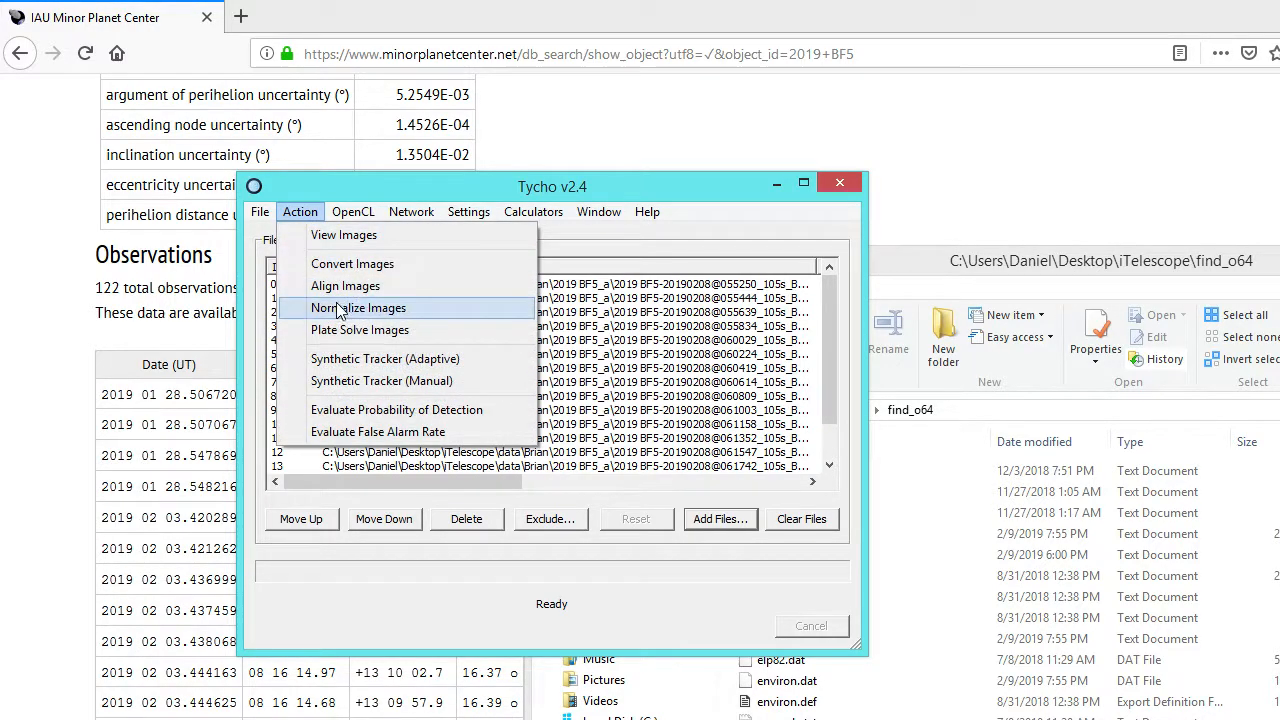
left_click(405, 313)
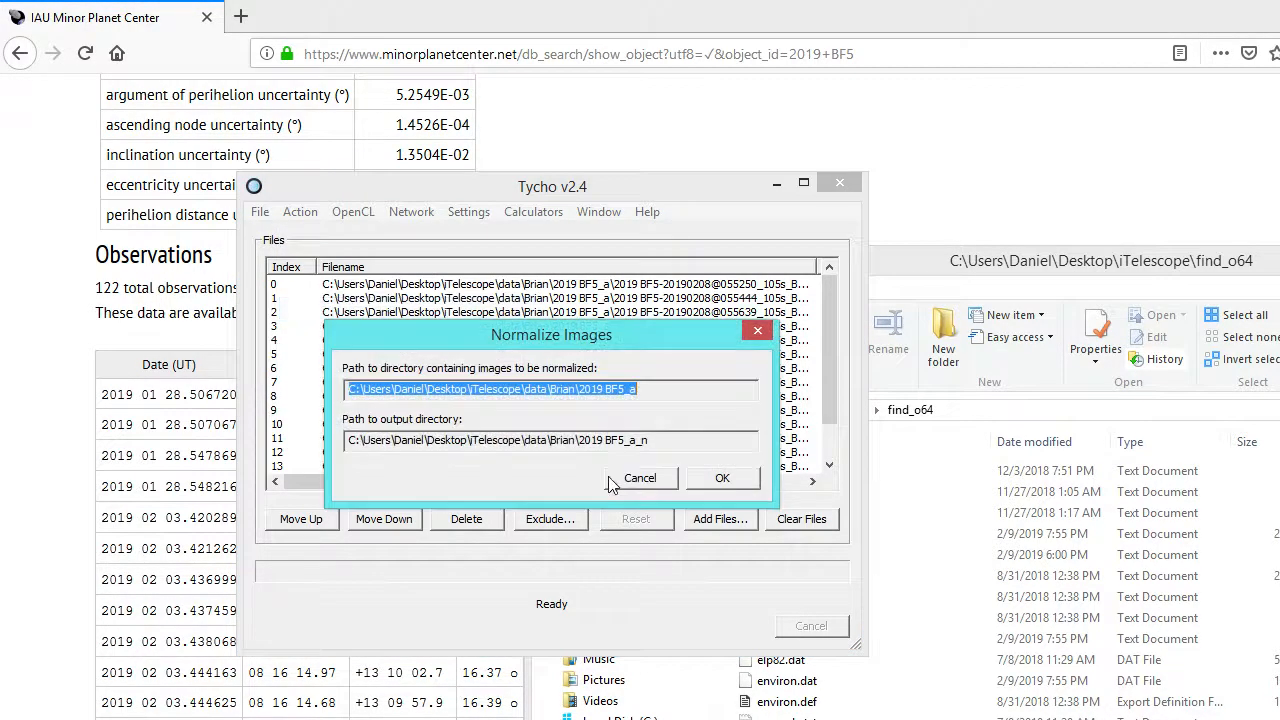
left_click(720, 480)
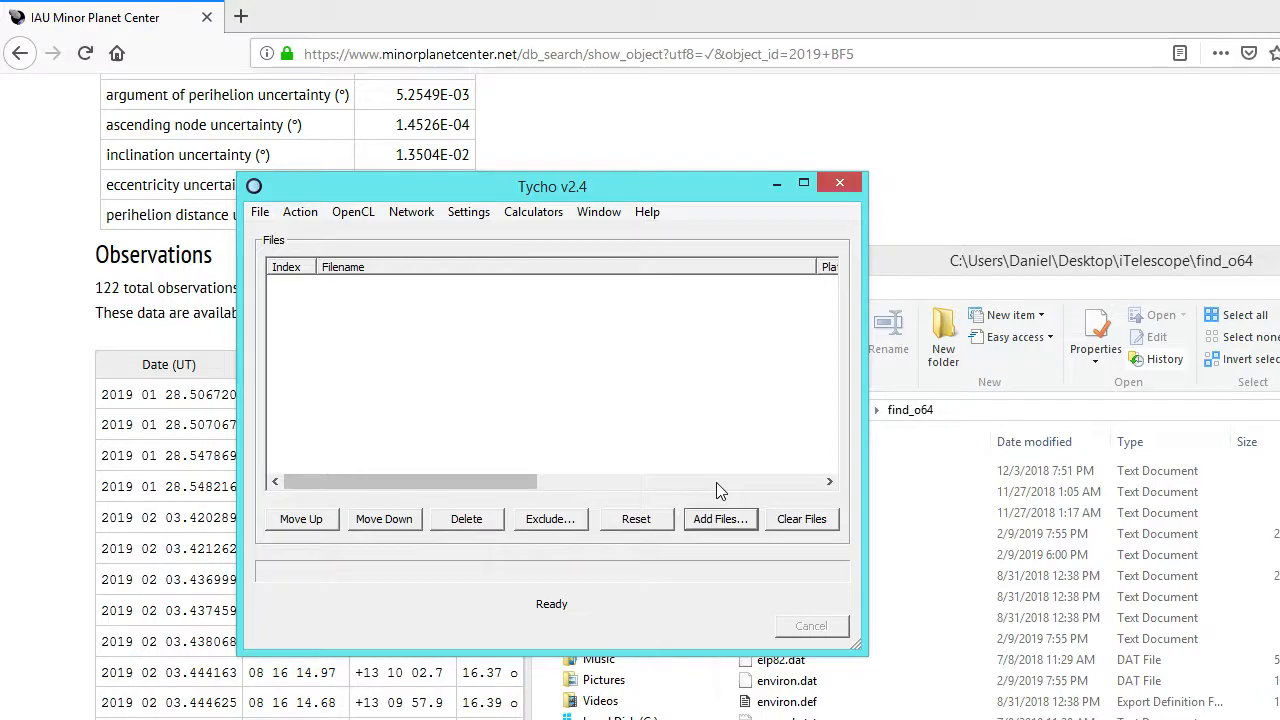
Step: Add all the normalized images from the 2019 BF5_a_n folder to the file list
left_click(714, 519)
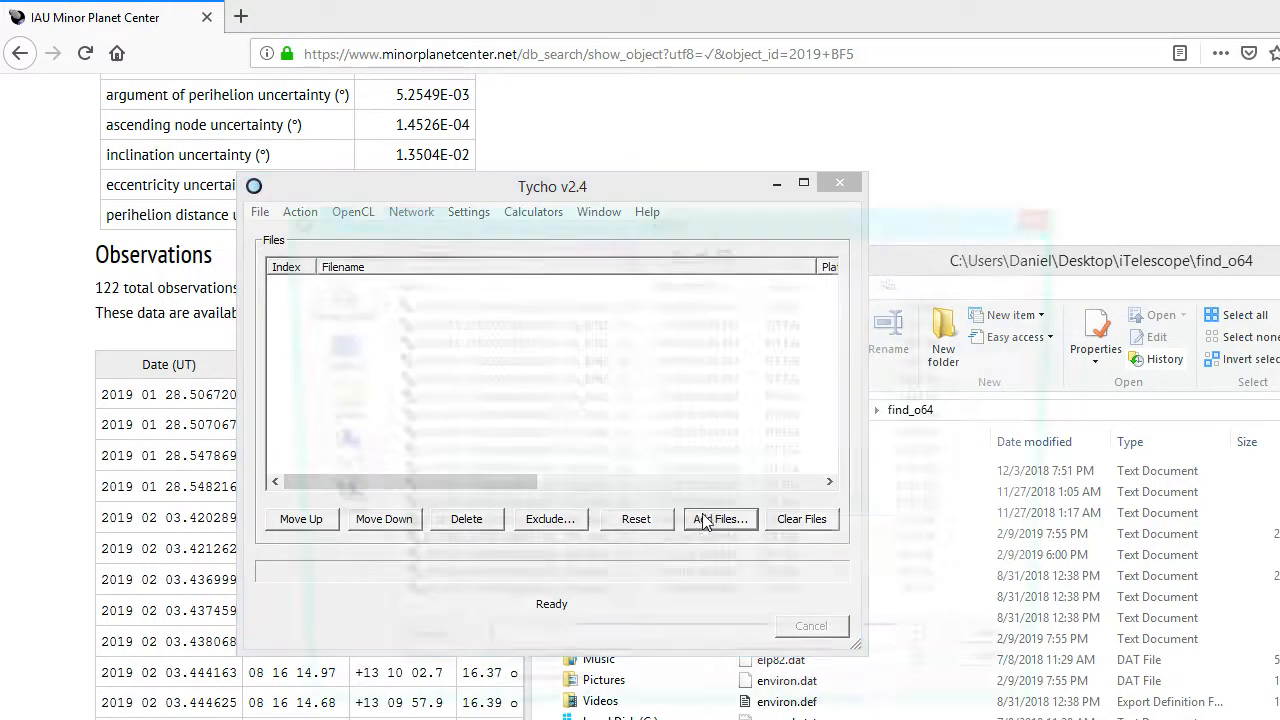
left_click(680, 252)
double_click(457, 342)
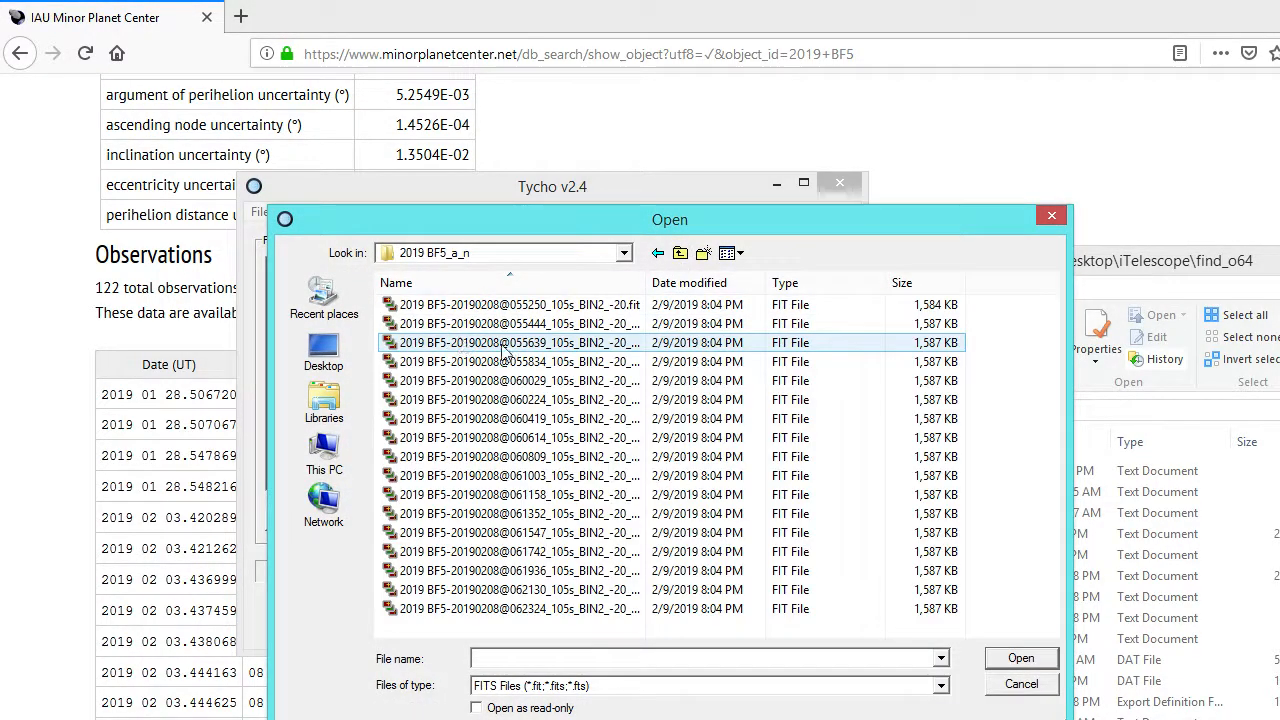
left_click(457, 342)
key("ctrl+a")
left_click(1021, 658)
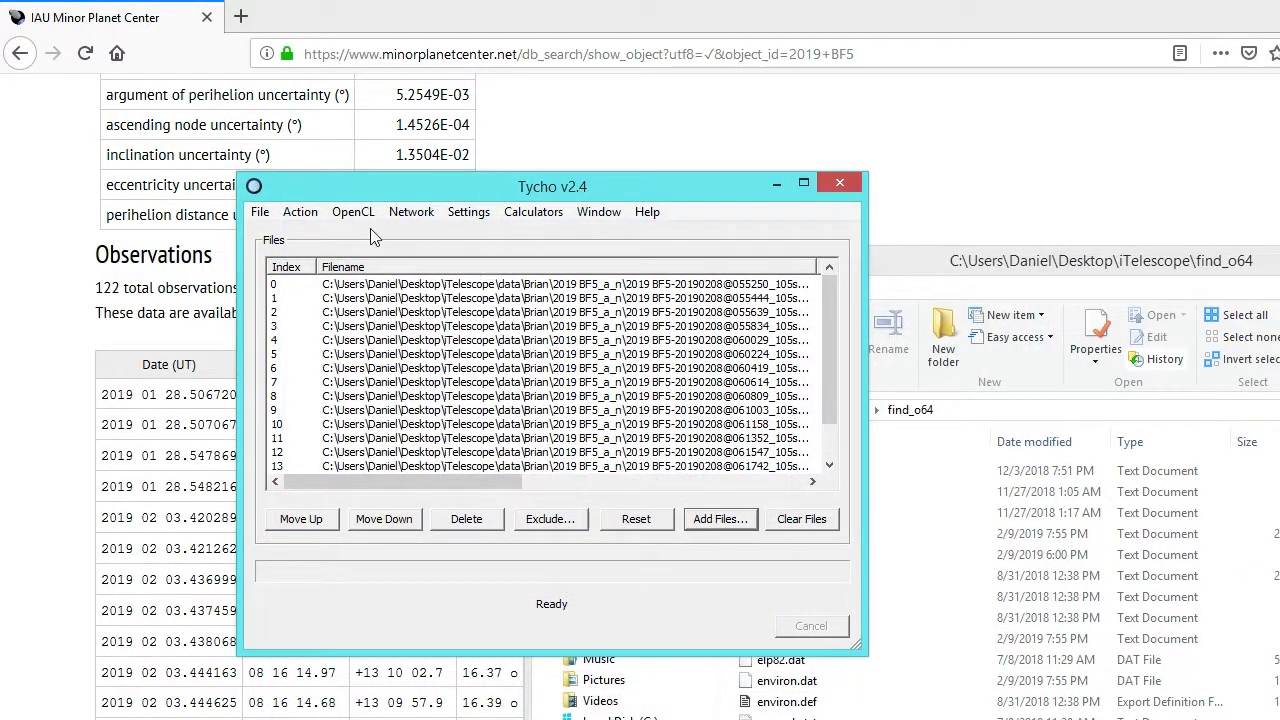
Step: Plate solve only the first image with pixel scale bounds of 0.5 to 2.0 arcsec/pixel and a downsample factor of 4
left_click(300, 212)
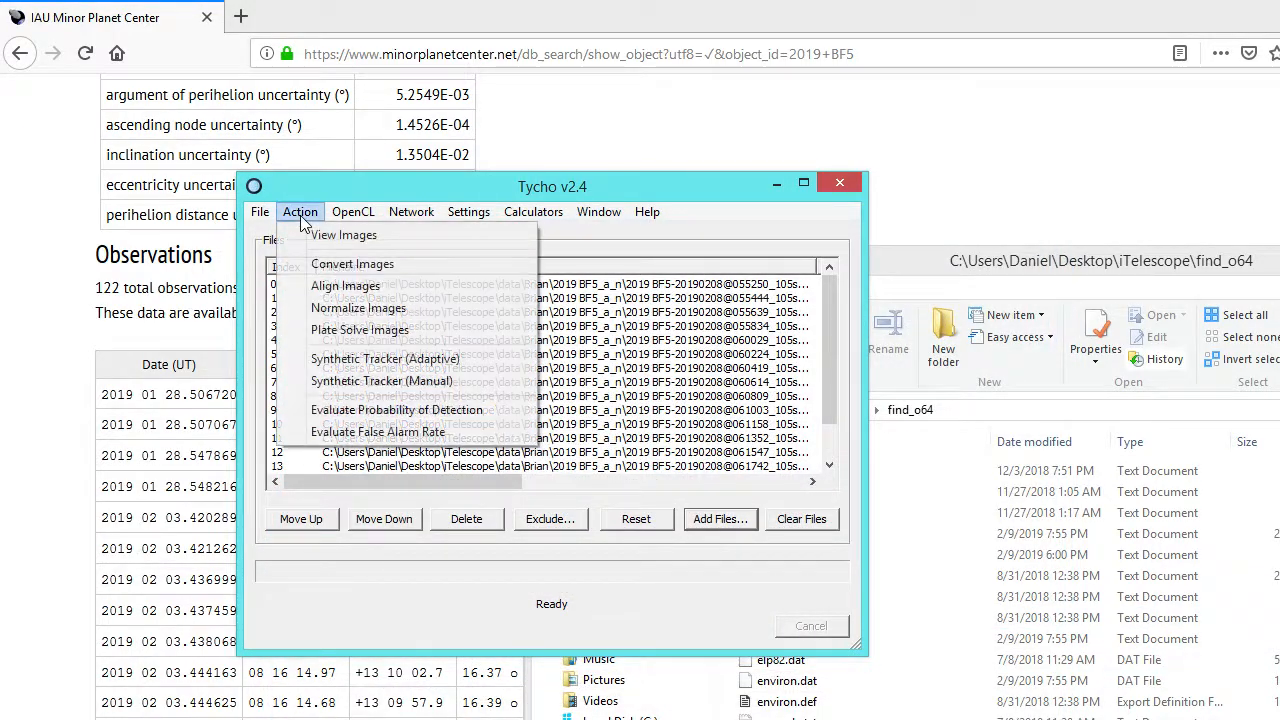
left_click(345, 332)
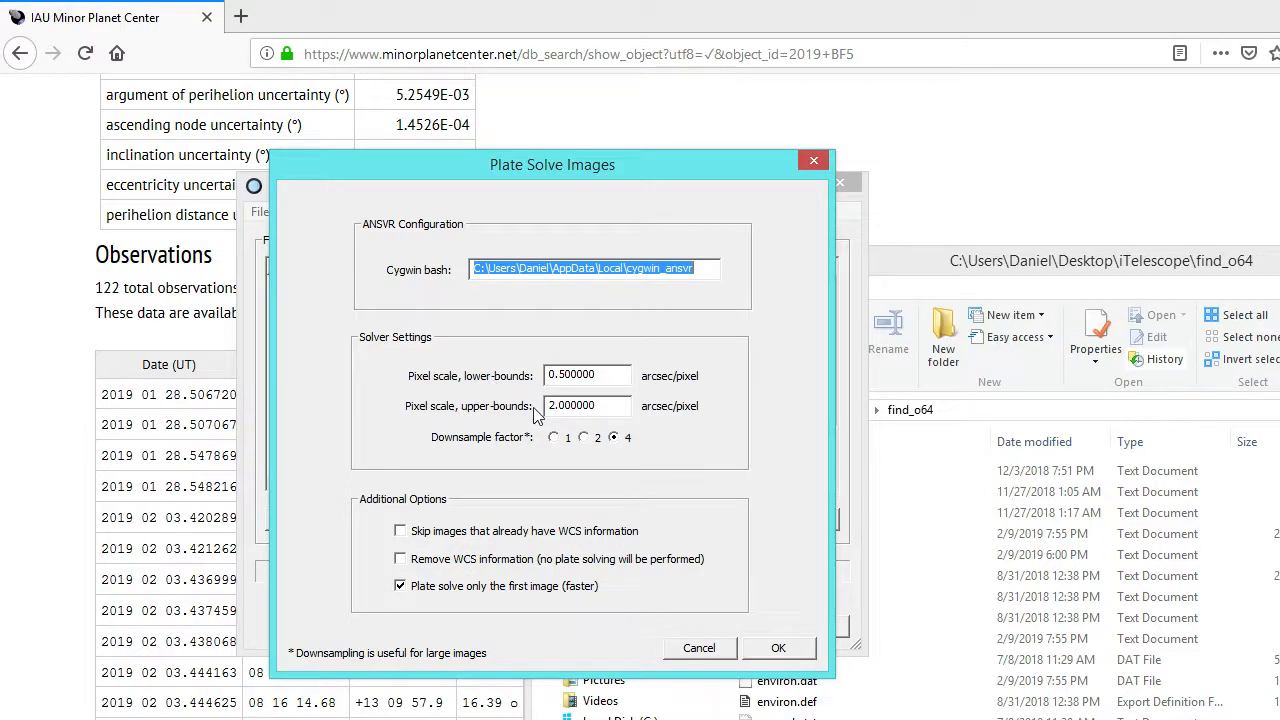
left_click(774, 649)
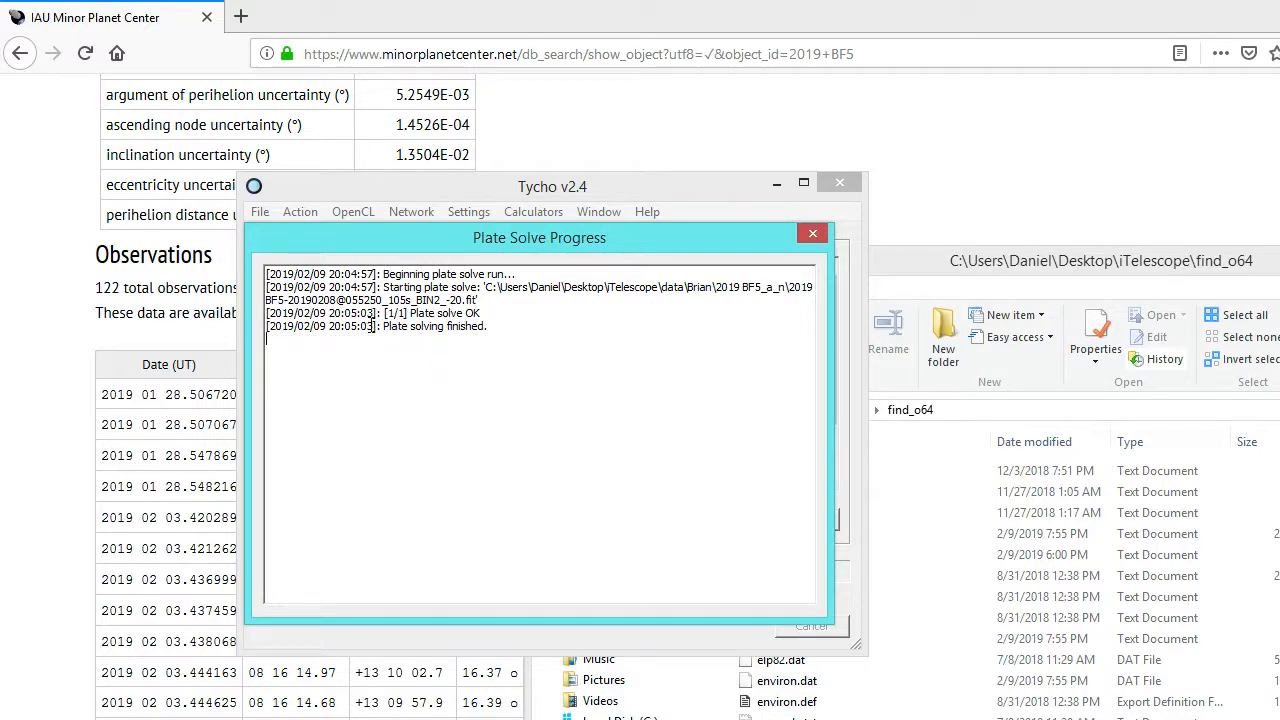
left_click(812, 236)
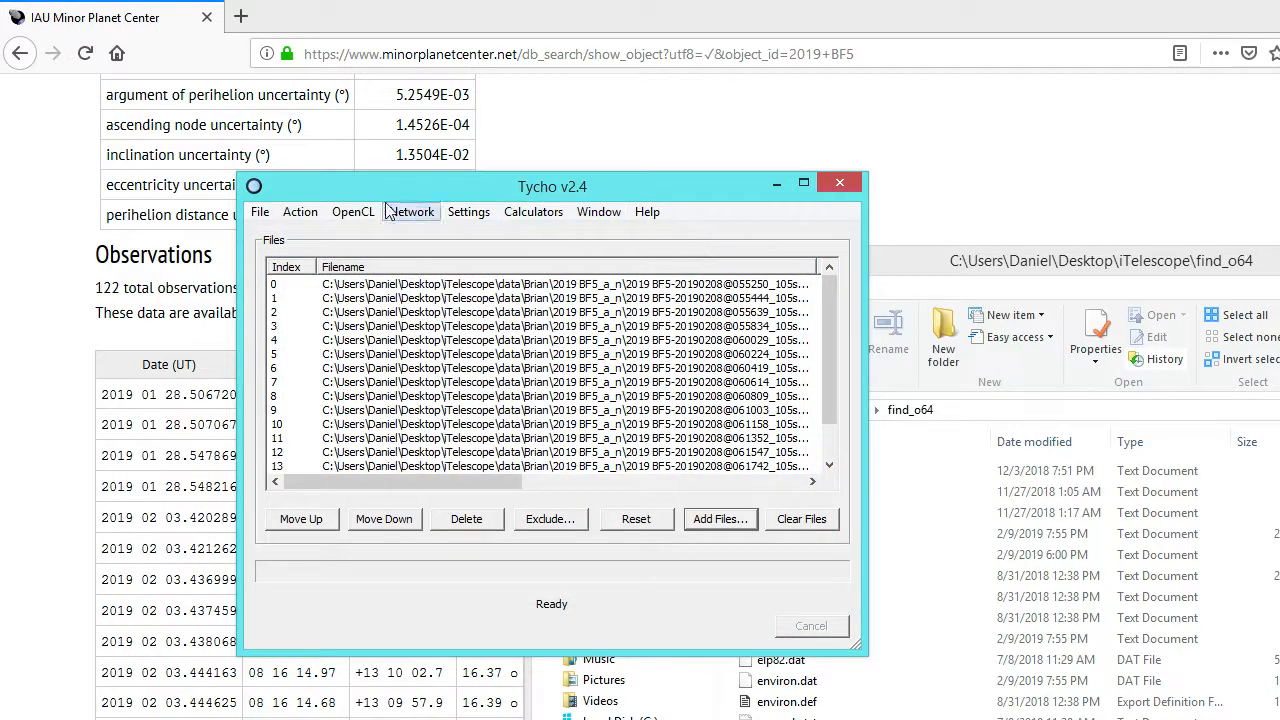
Step: Start the adaptive Synthetic Tracker and fine-tune the star subtraction threshold so that most stars have black inner circles
left_click(308, 216)
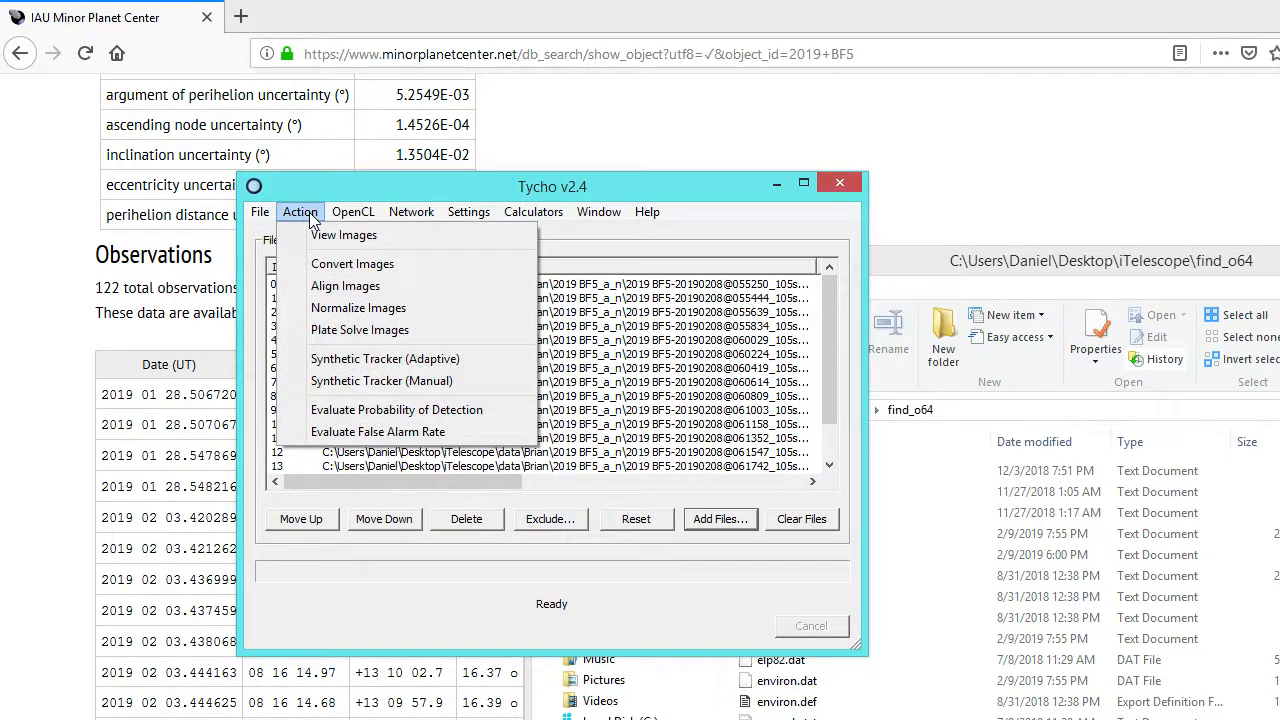
left_click(331, 364)
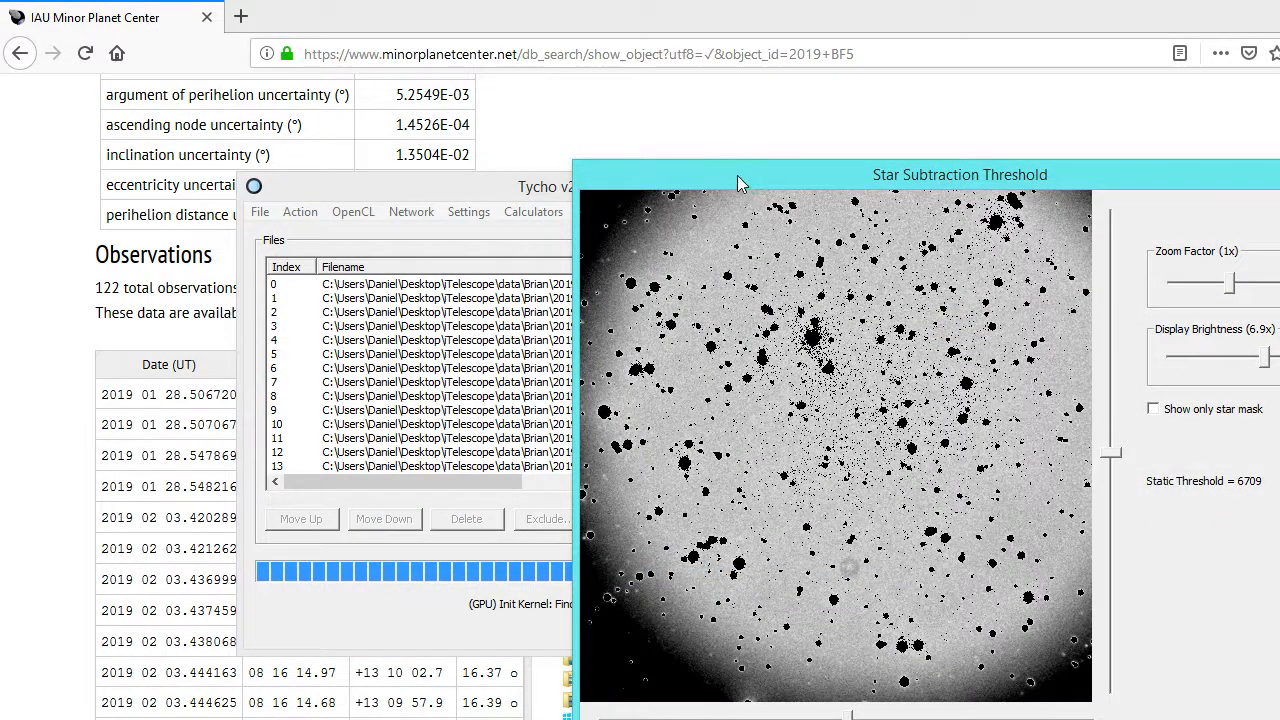
left_click_drag(738, 183, 338, 45)
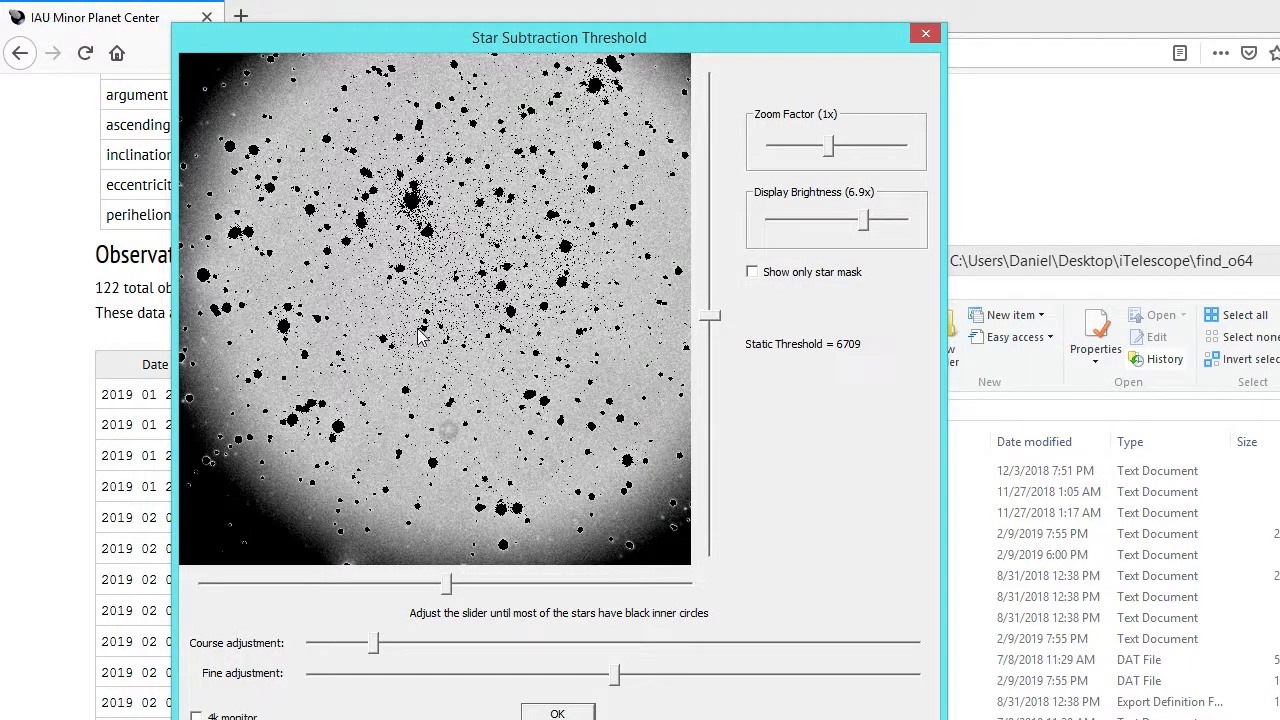
left_click_drag(332, 48, 327, 26)
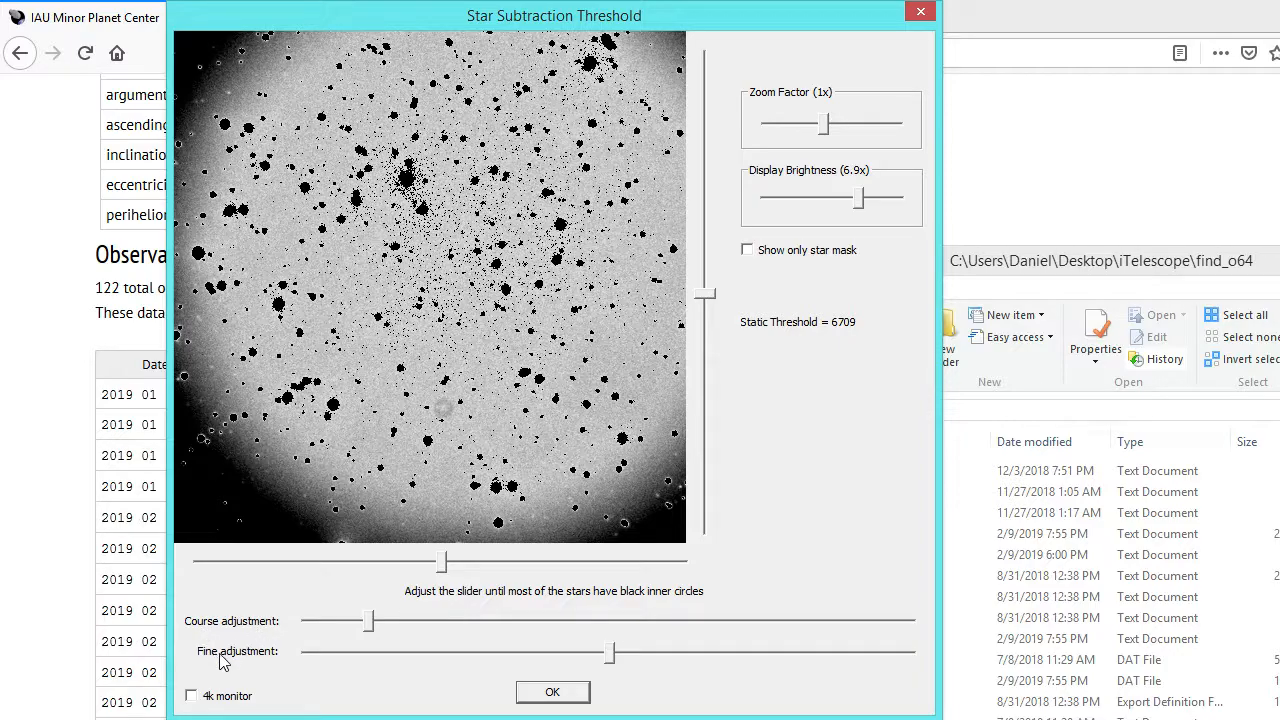
left_click_drag(373, 622, 370, 625)
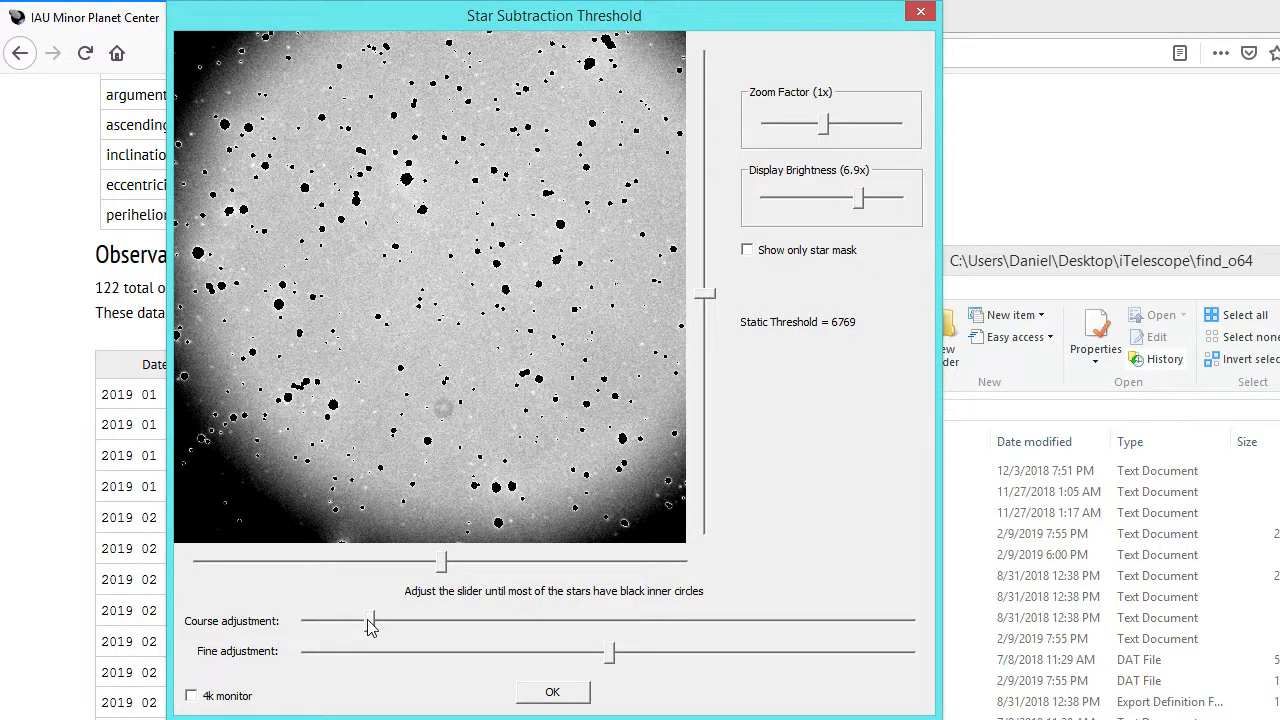
left_click_drag(611, 654, 543, 654)
left_click(564, 690)
Step: Adjust the detection sensitivity threshold (T) and accept it
left_click_drag(800, 350, 372, 226)
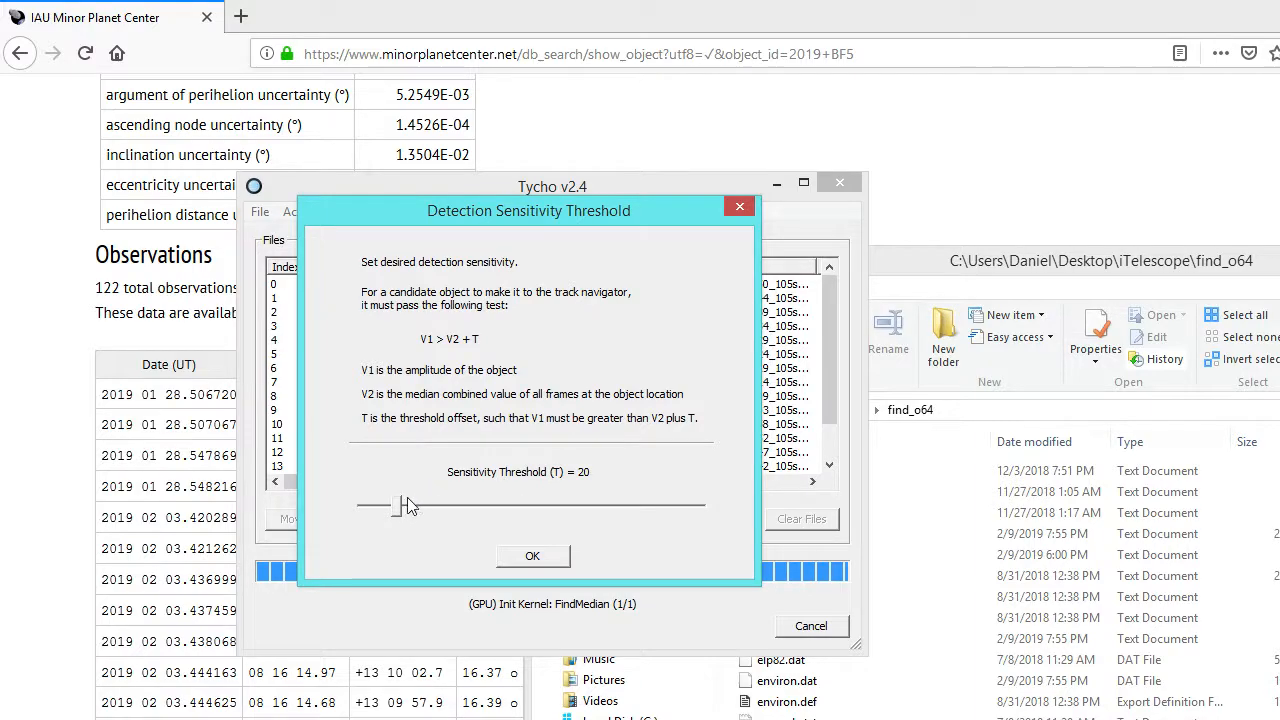
left_click_drag(395, 510, 326, 509)
left_click_drag(376, 510, 400, 513)
left_click(528, 557)
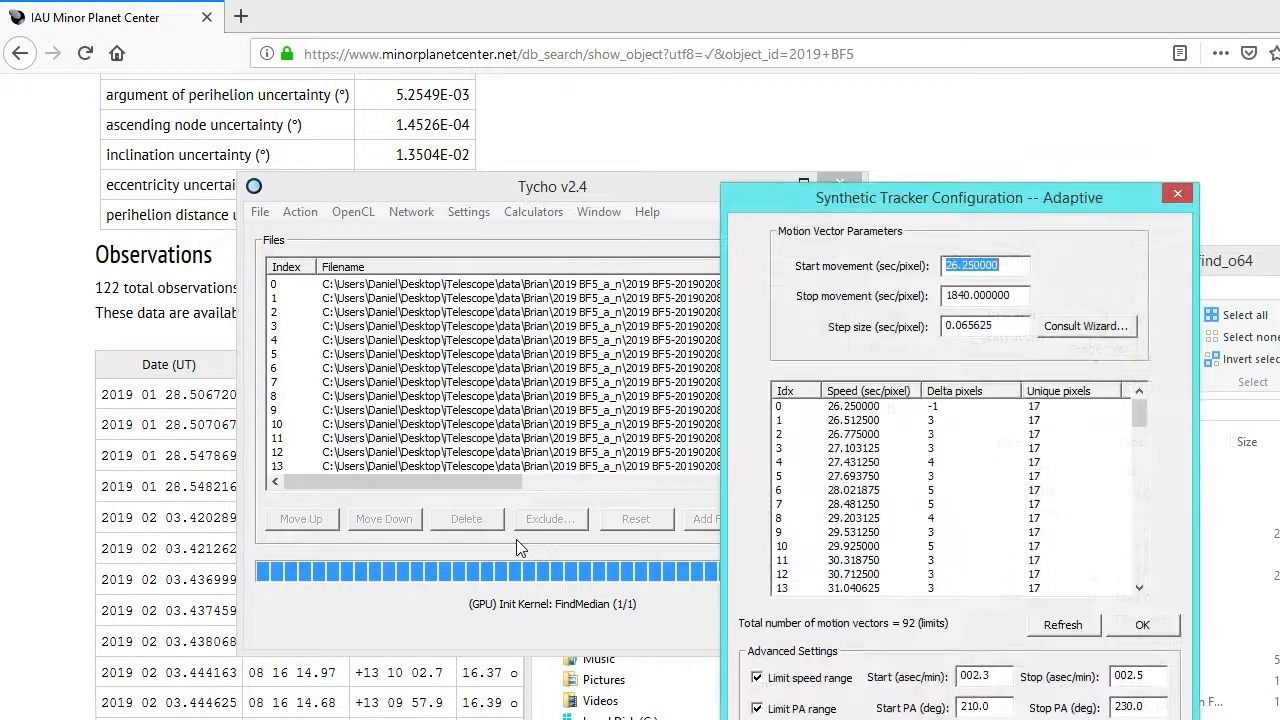
Step: Switch to Find_Orb, load the 2019 BF5 observations and examine the motion data of the V01 observation 1902 08.24630
left_click_drag(917, 204, 450, 60)
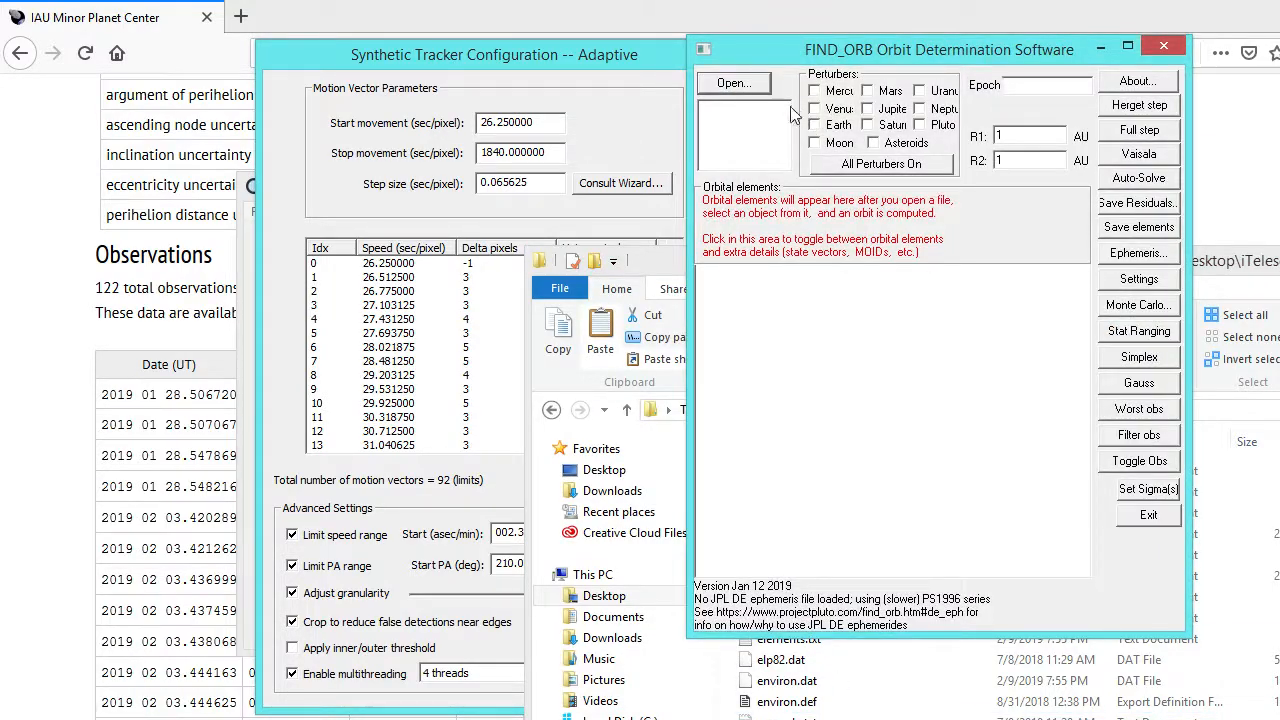
left_click(728, 83)
double_click(850, 390)
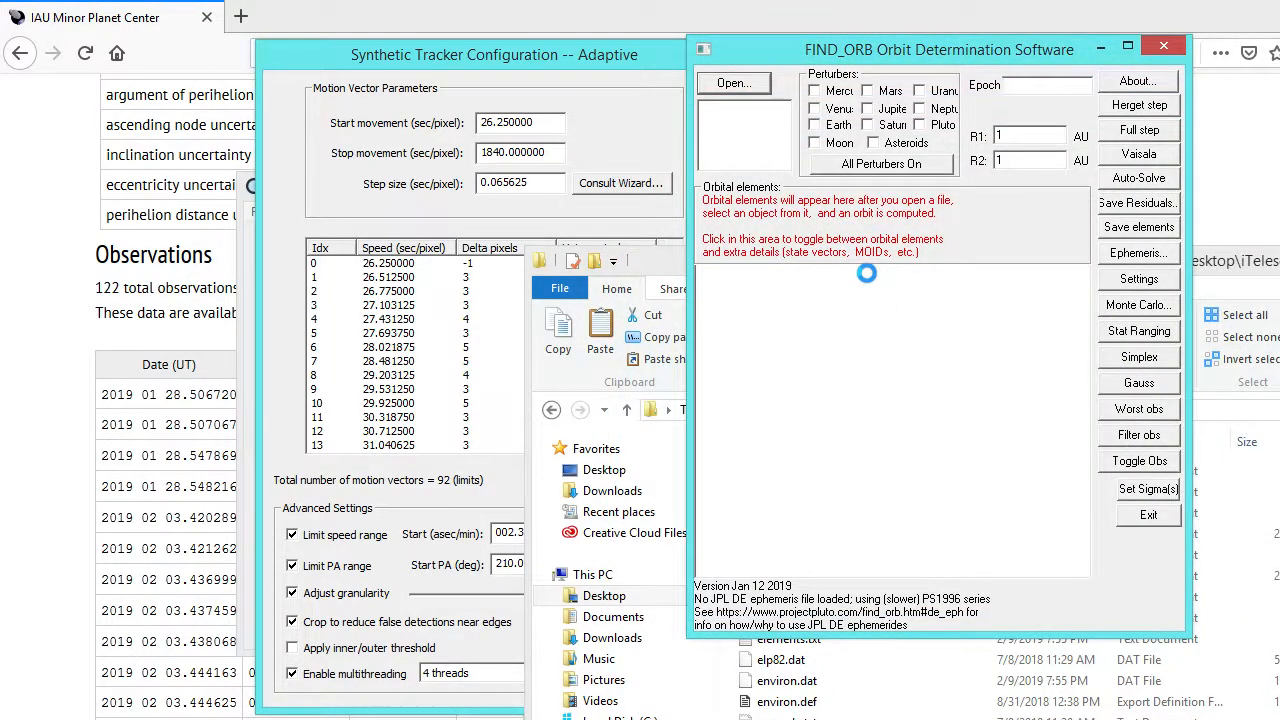
left_click_drag(1084, 348, 1083, 495)
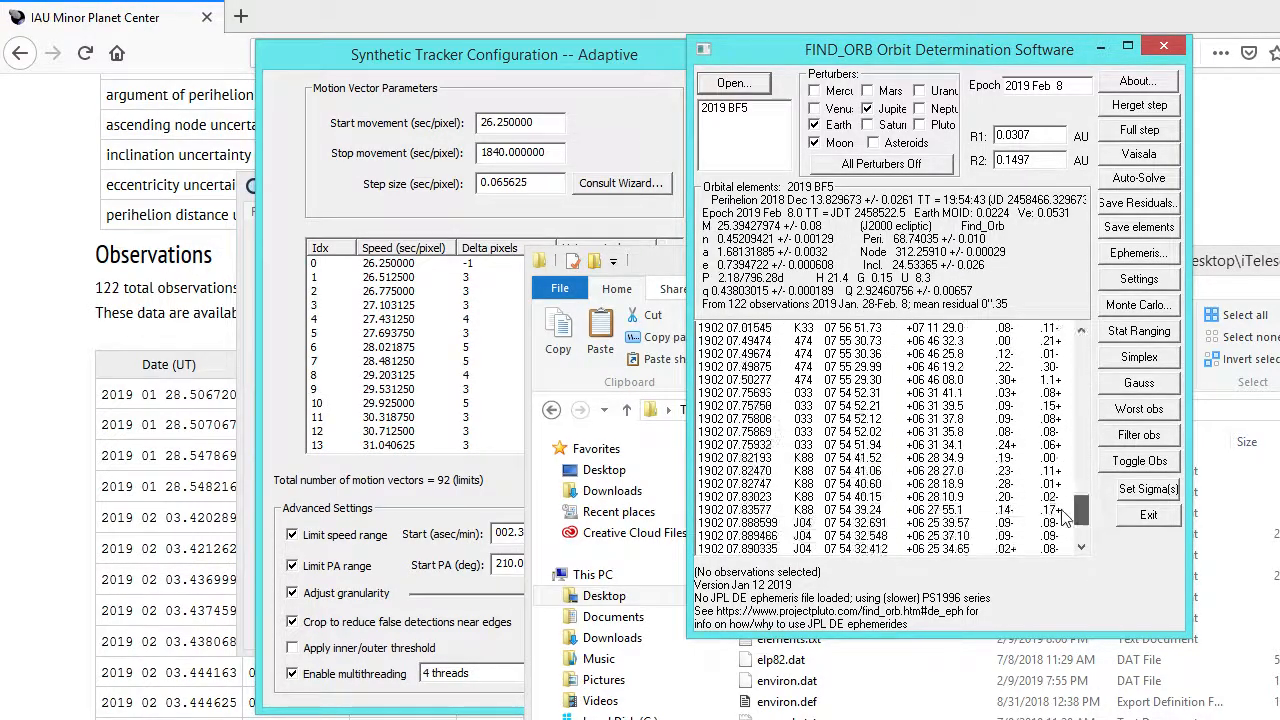
left_click(737, 512)
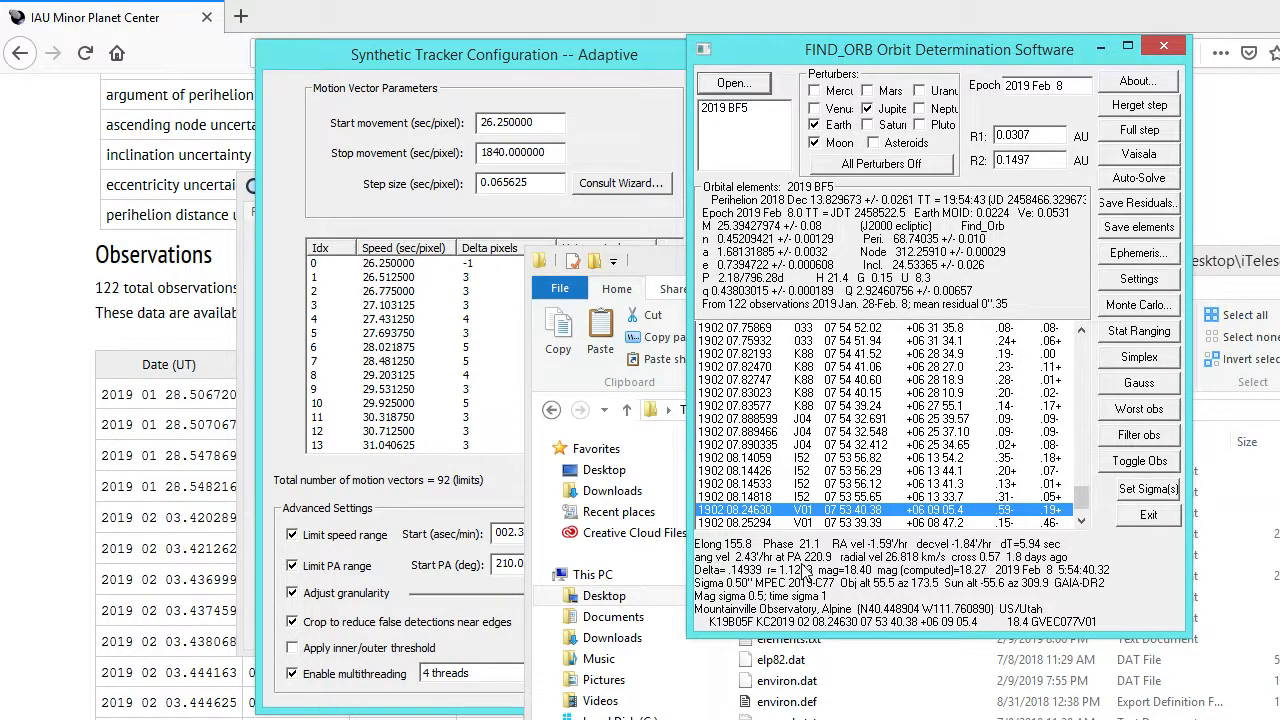
Step: Compare the tracker's speed and PA limits with the motion data in Find_Orb, and close Find_Orb
left_click_drag(580, 60, 490, 56)
left_click(449, 528)
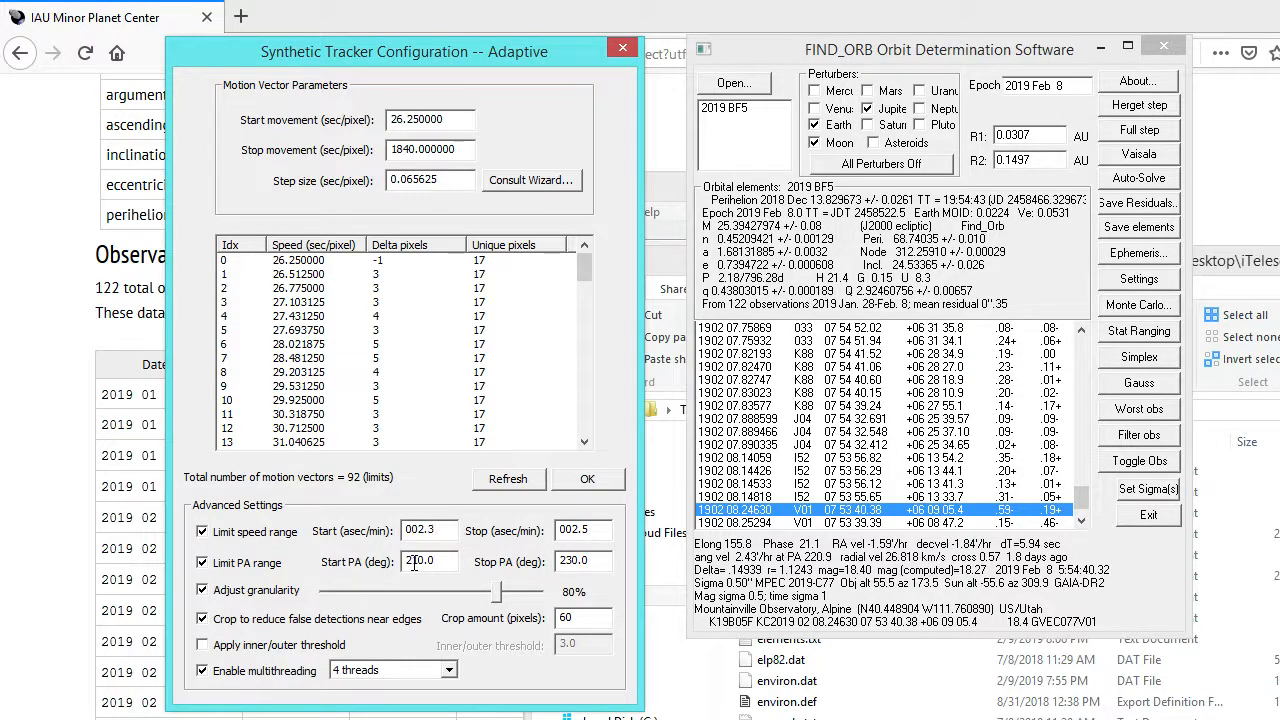
left_click(1164, 46)
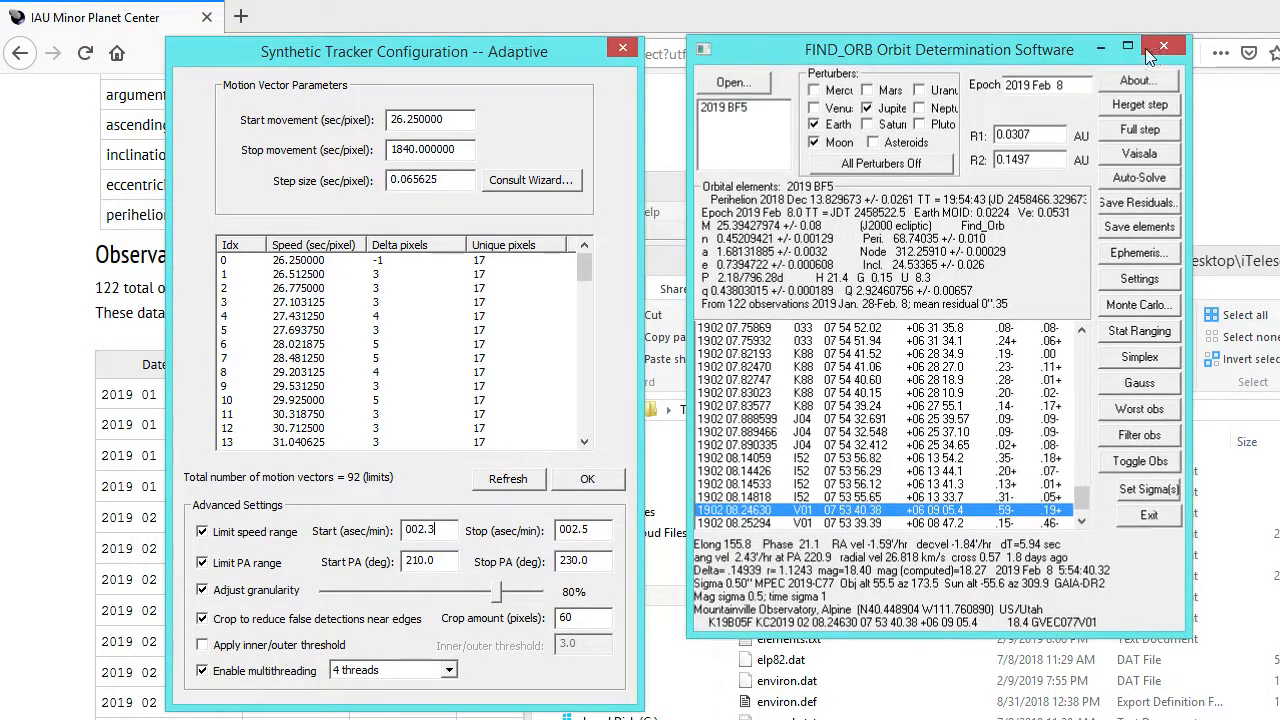
left_click_drag(483, 59, 528, 27)
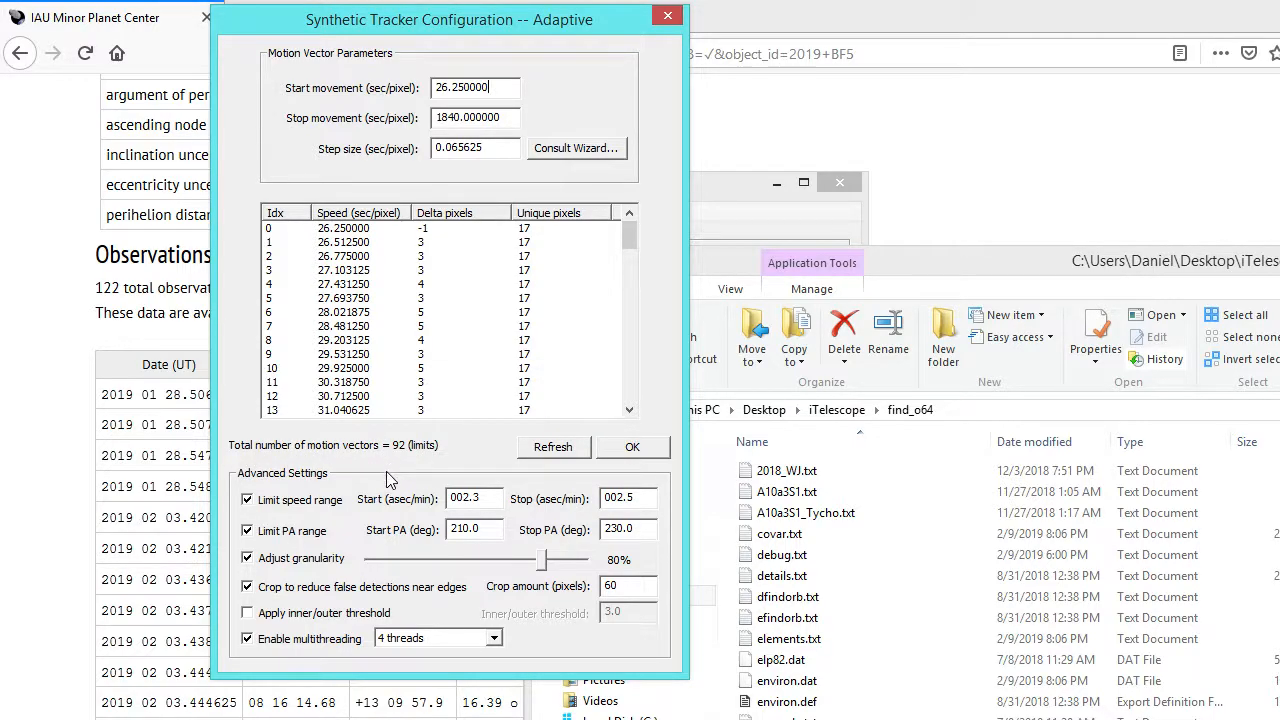
Step: Set the tracker's speed range limits to start at 100 and stop at 110 arcsec/min
double_click(491, 500)
type("100")
key("Tab")
type("110")
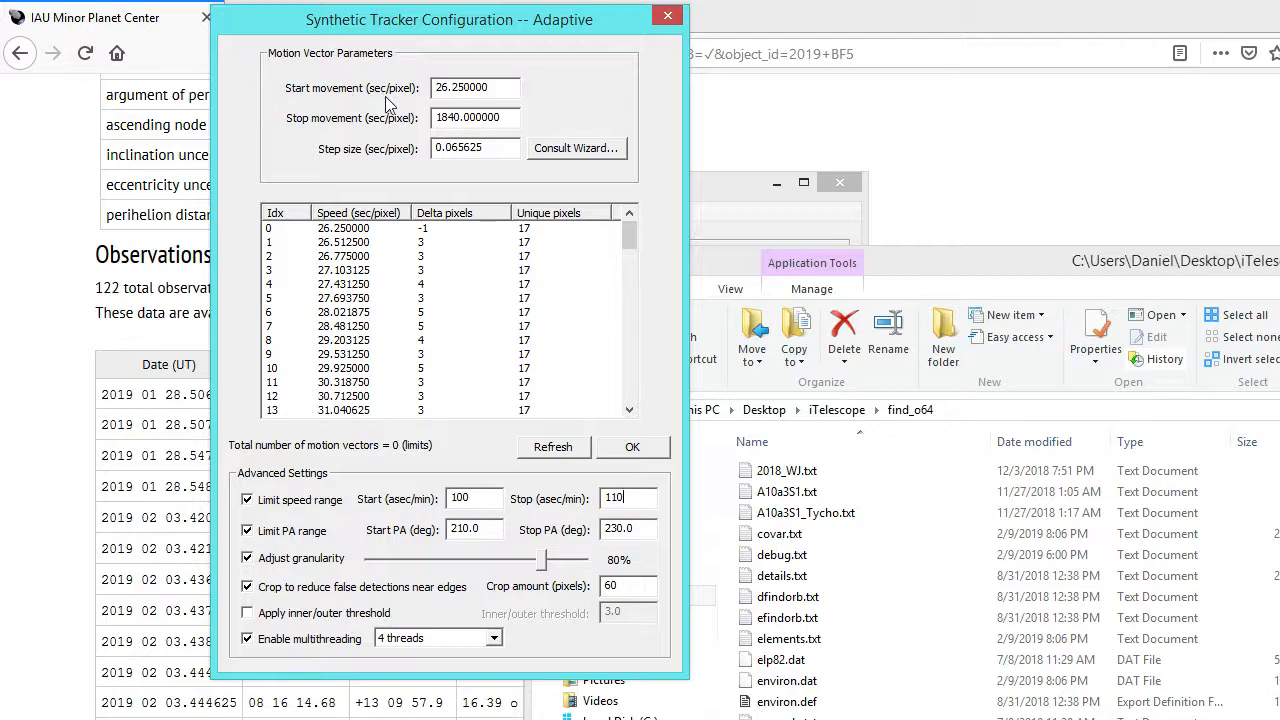
Step: Try a start movement of 0.250000 sec/pixel, and restore it to 26.250000
left_click_drag(450, 88, 436, 88)
type("0")
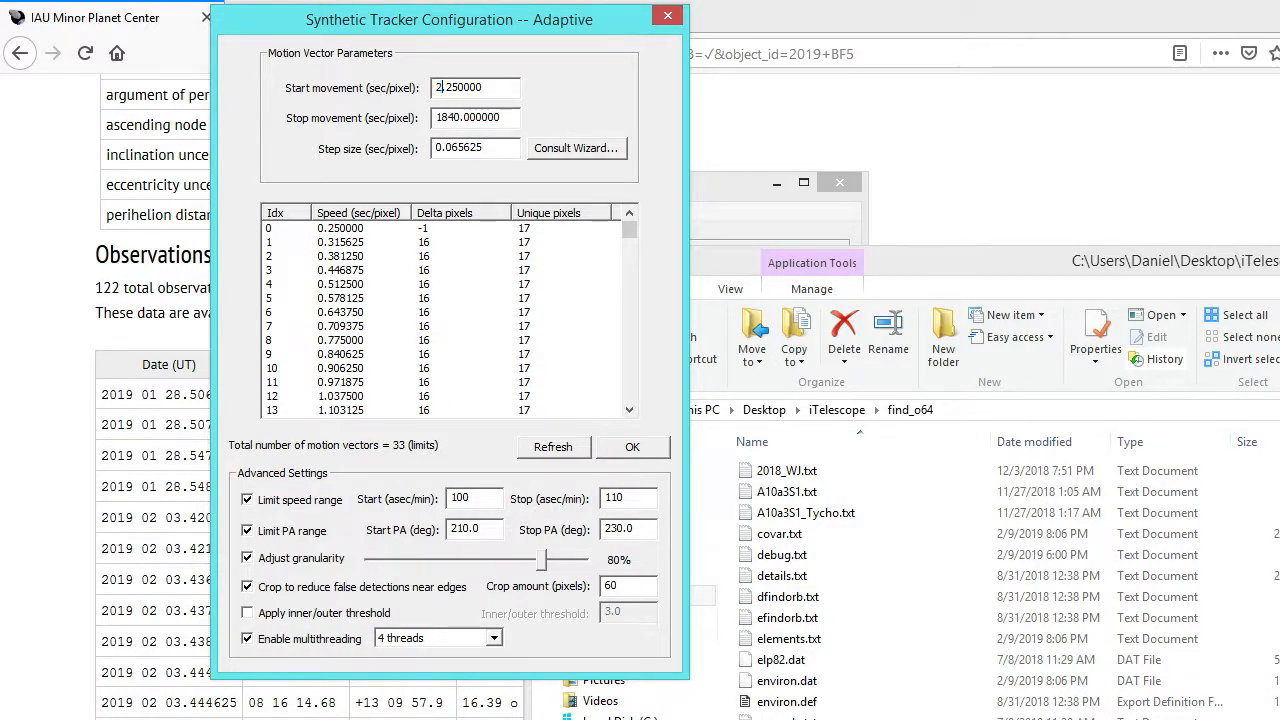
type("26")
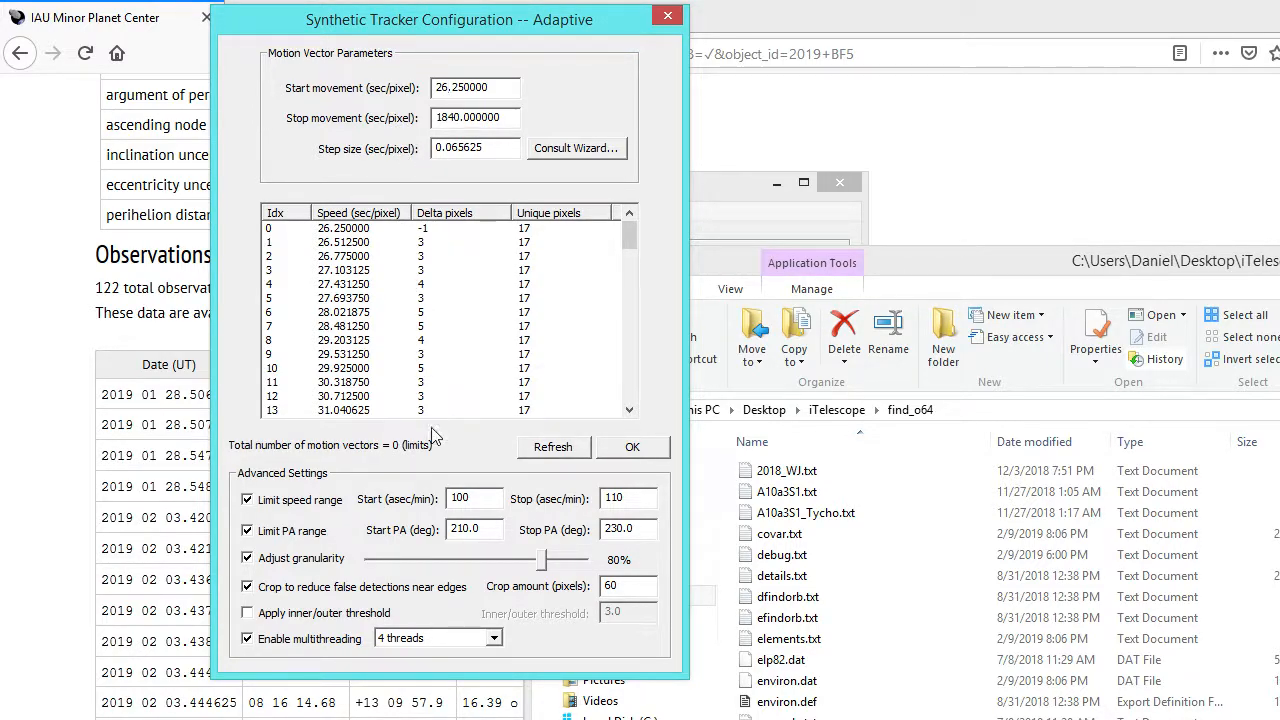
Step: Set the tracker's speed range limits to start at 2.3 and stop at 2.5 arcsec/min
left_click_drag(489, 497, 441, 487)
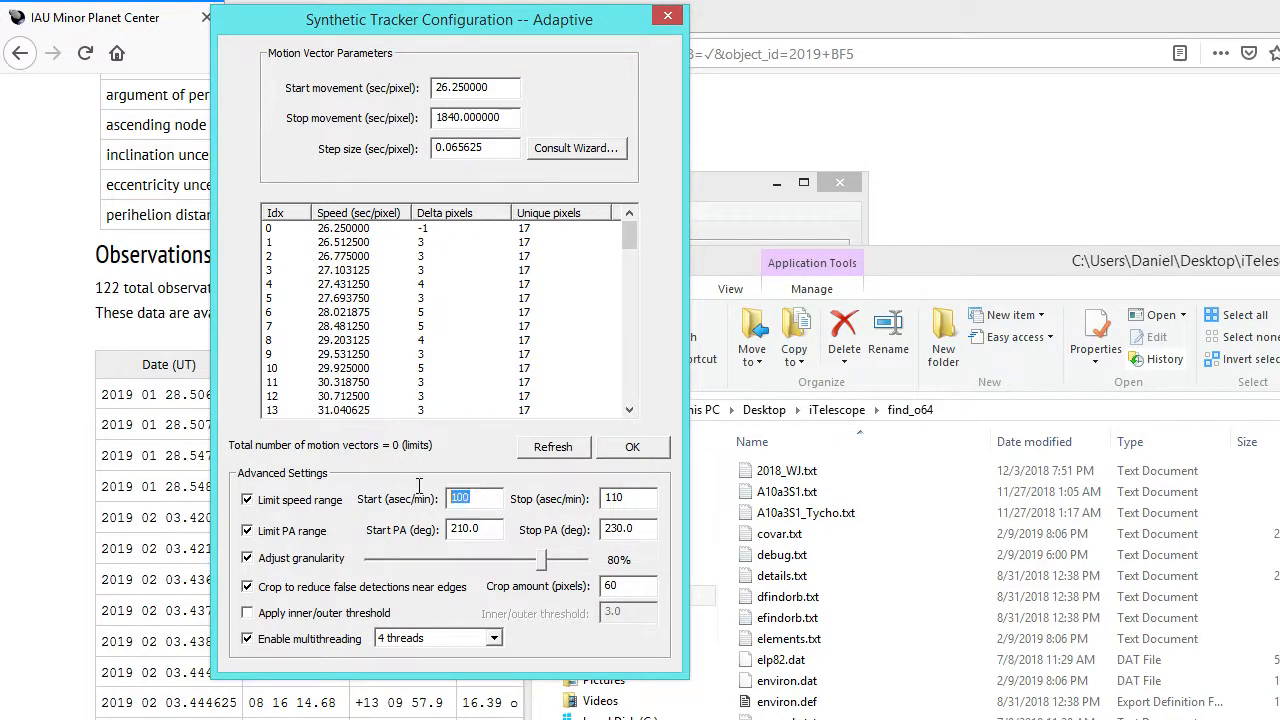
type("2.3")
key("Tab")
type("2.5")
Step: Try the tracker without granularity adjustment, restore it at 80%, and run the Synthetic Tracker with this configuration
left_click(263, 560)
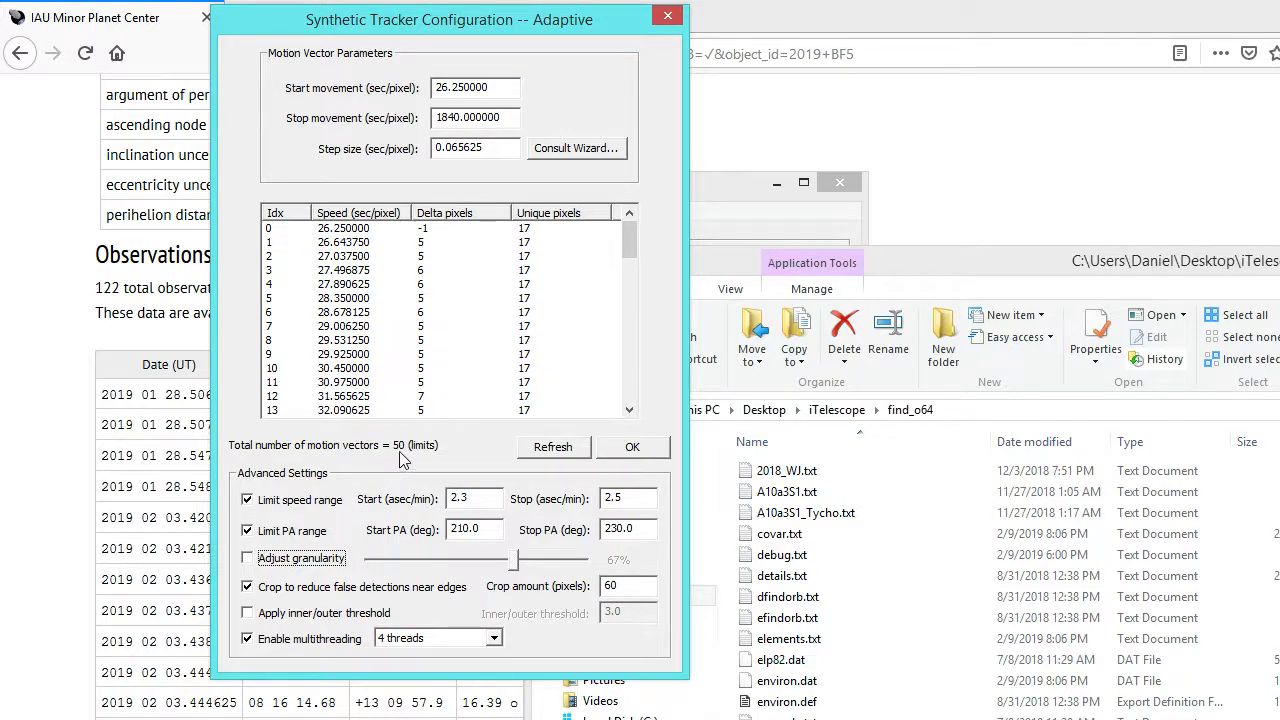
left_click_drag(514, 561, 541, 568)
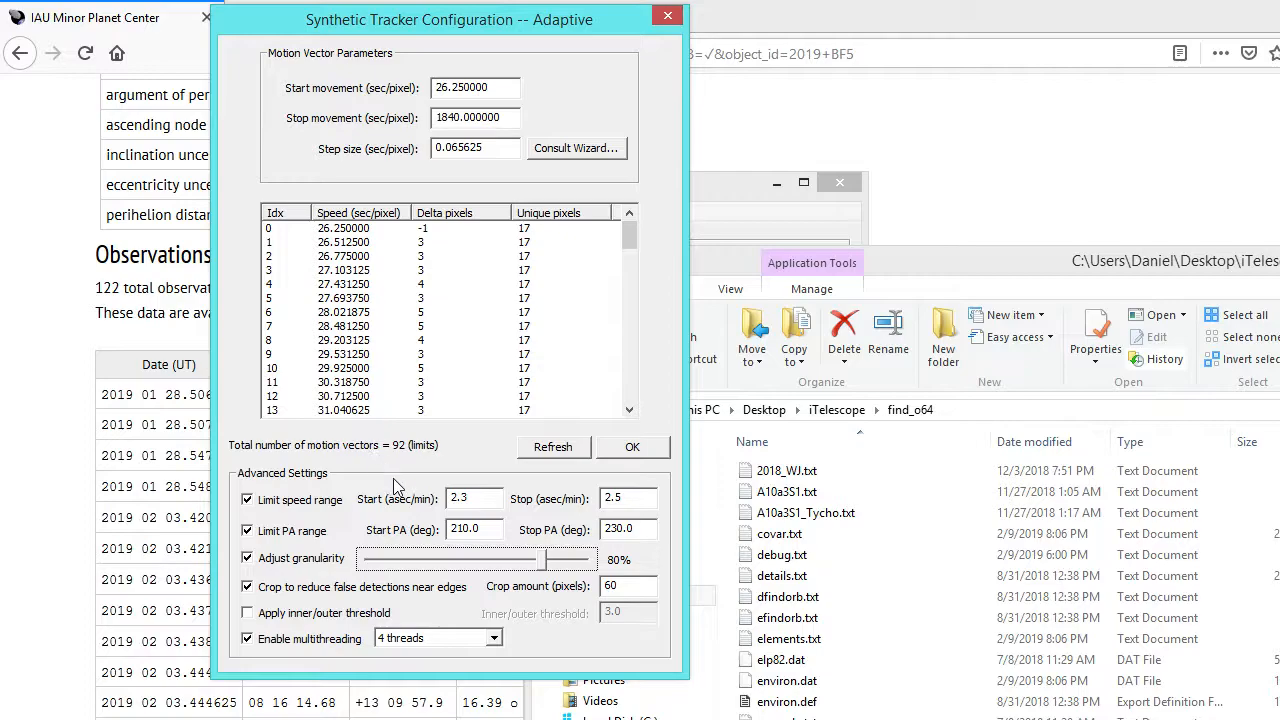
left_click(630, 448)
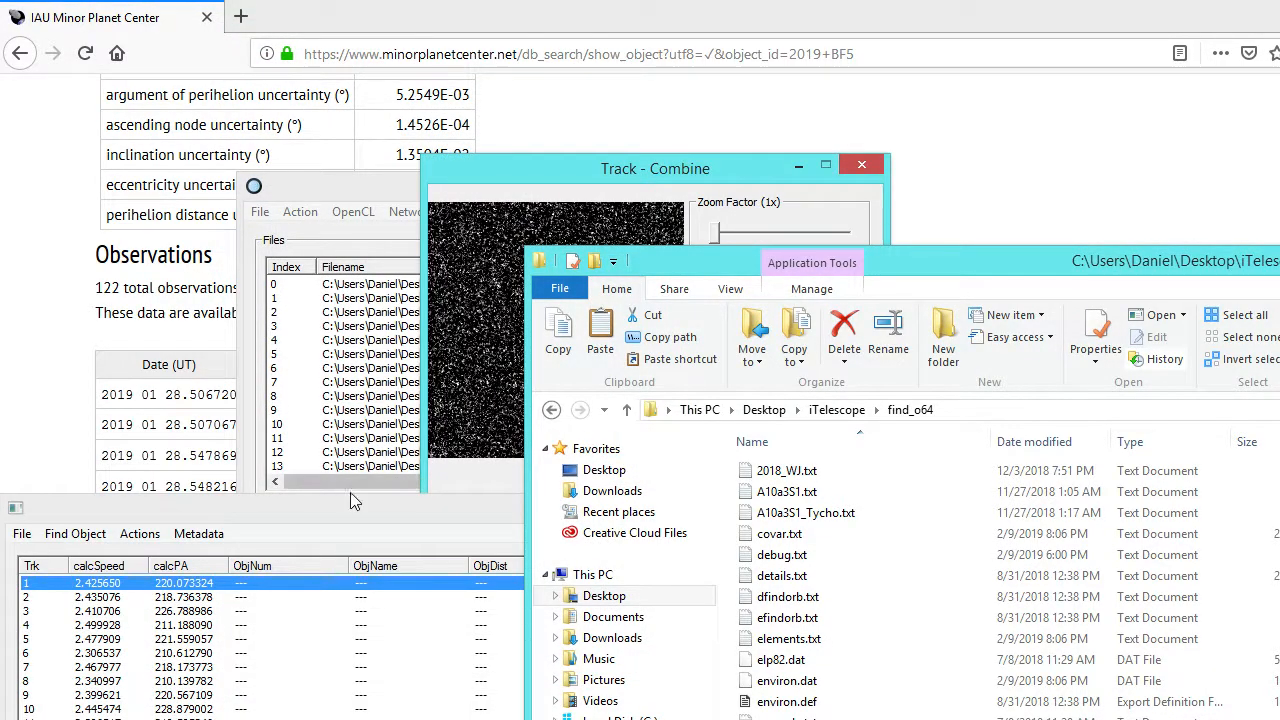
Step: Bring the Track Navigator into view and load the catalog stars for the detected tracks
left_click_drag(311, 449, 344, 421)
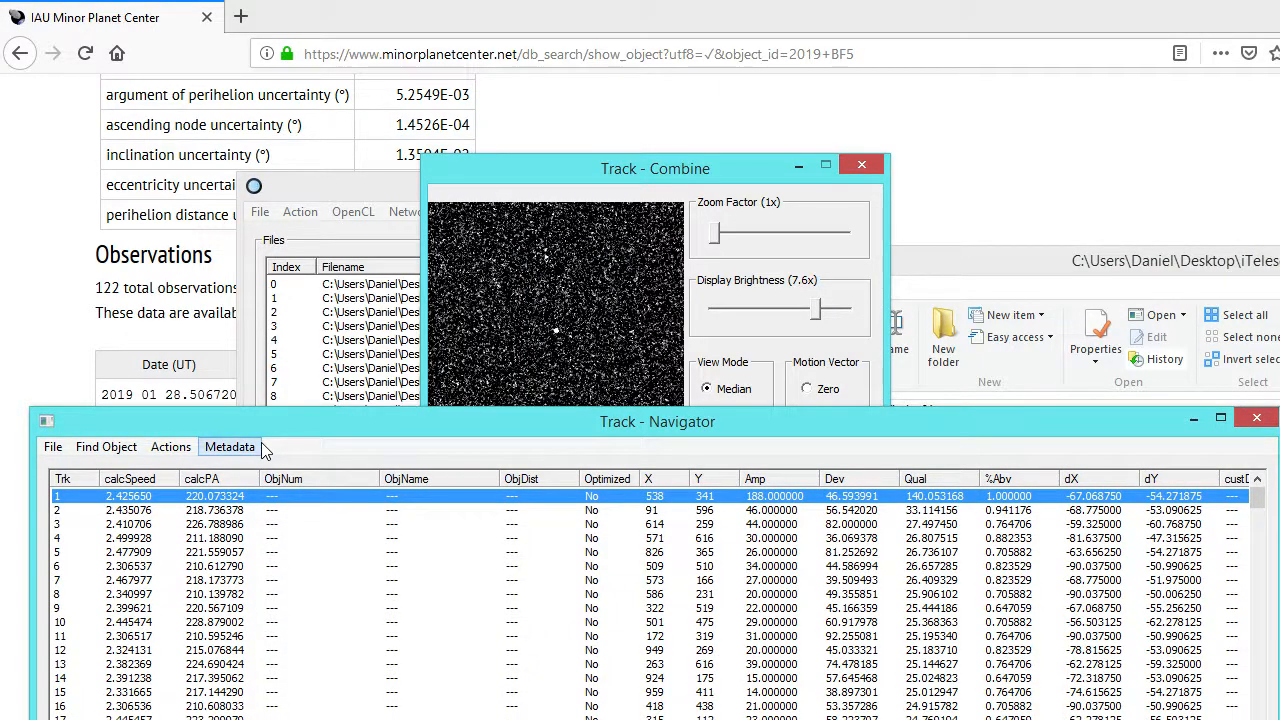
left_click(53, 447)
left_click(80, 487)
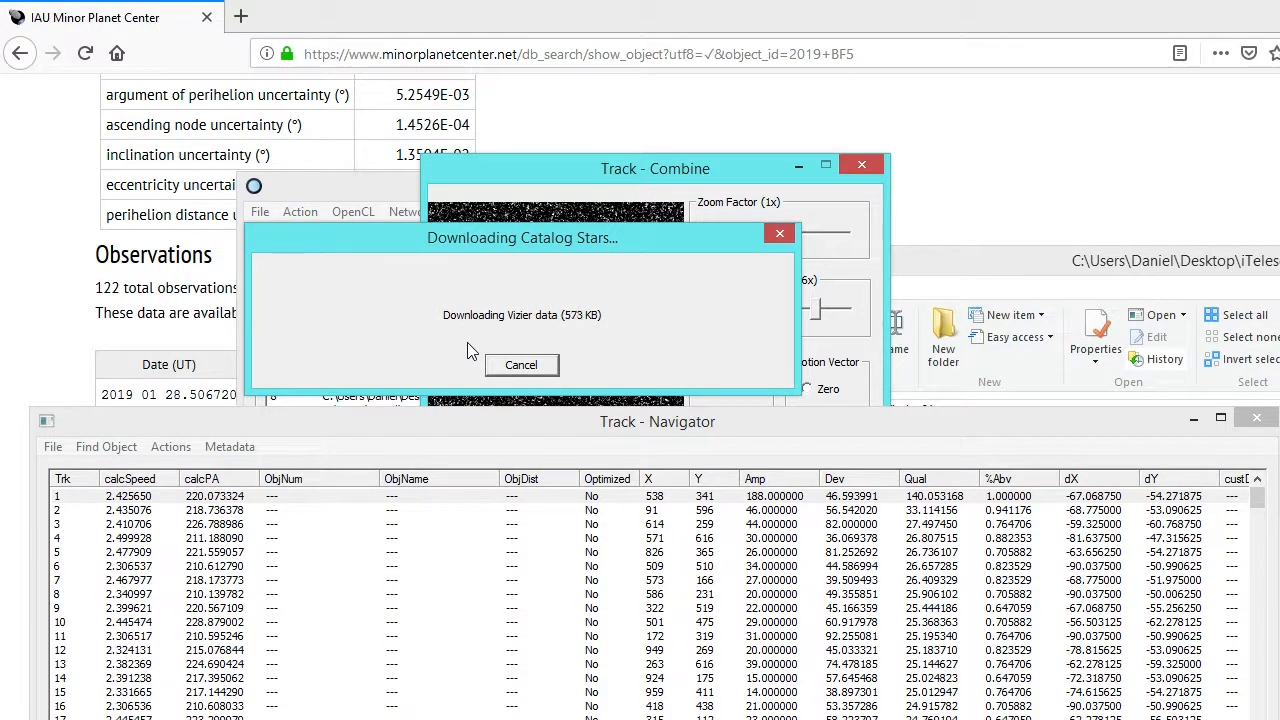
left_click(553, 461)
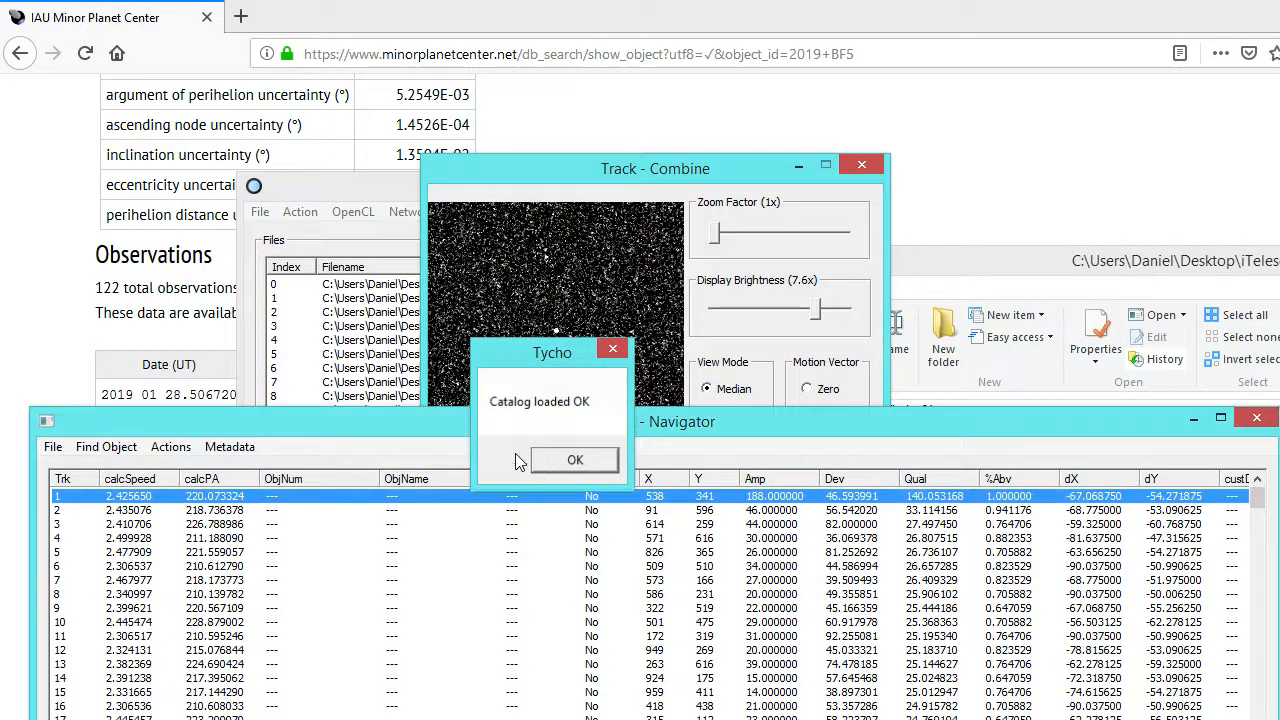
Step: Optimize track 1 and arrange the Track Navigator and Image Viewer so both can be seen
right_click(272, 496)
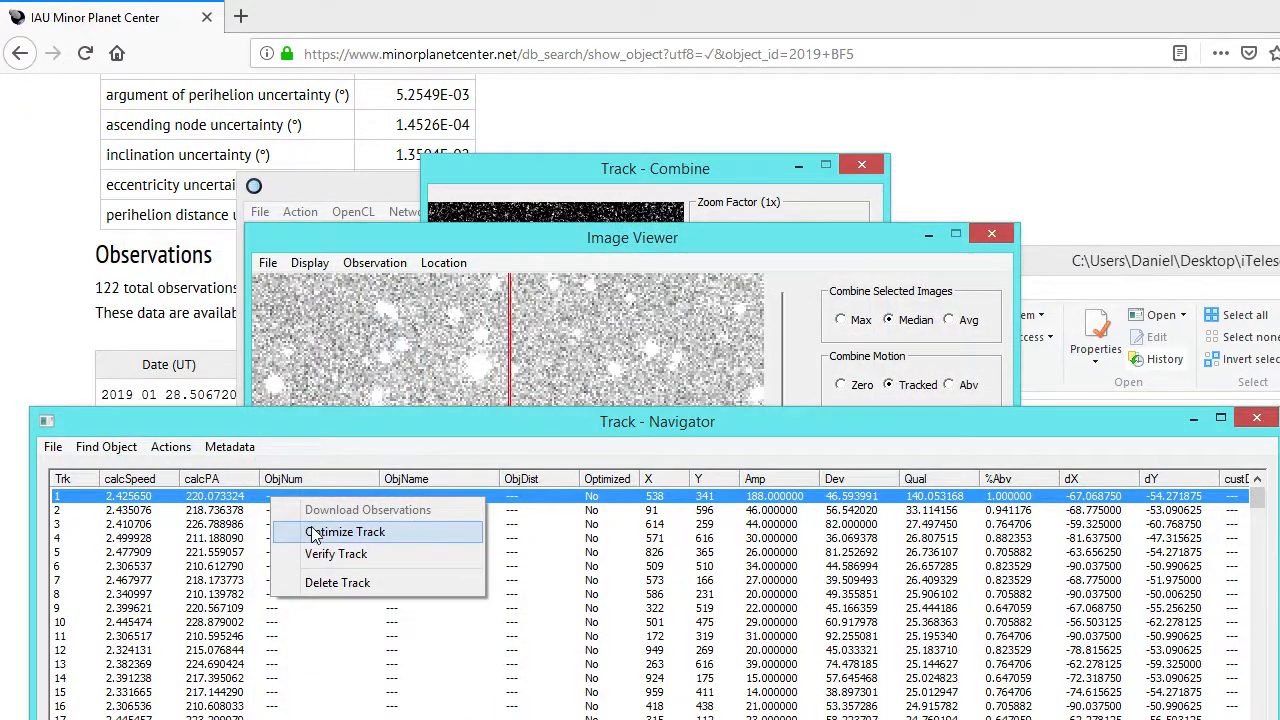
left_click(313, 532)
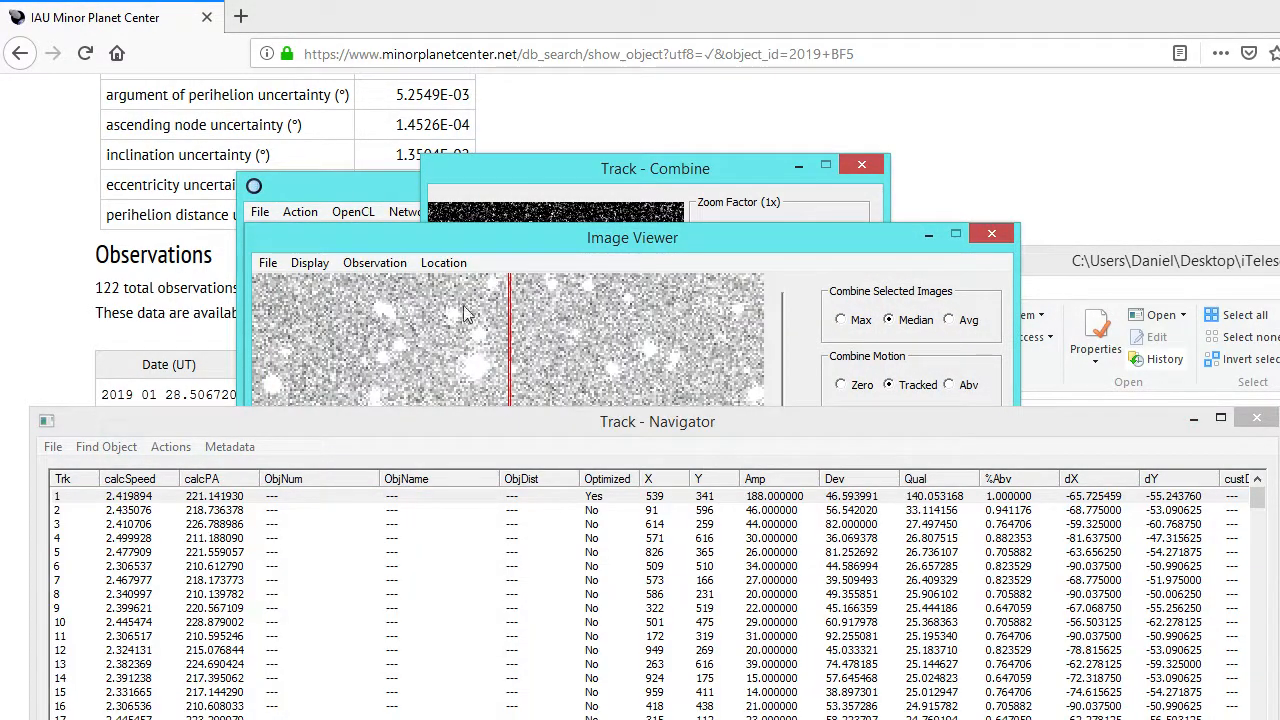
left_click_drag(403, 425, 403, 485)
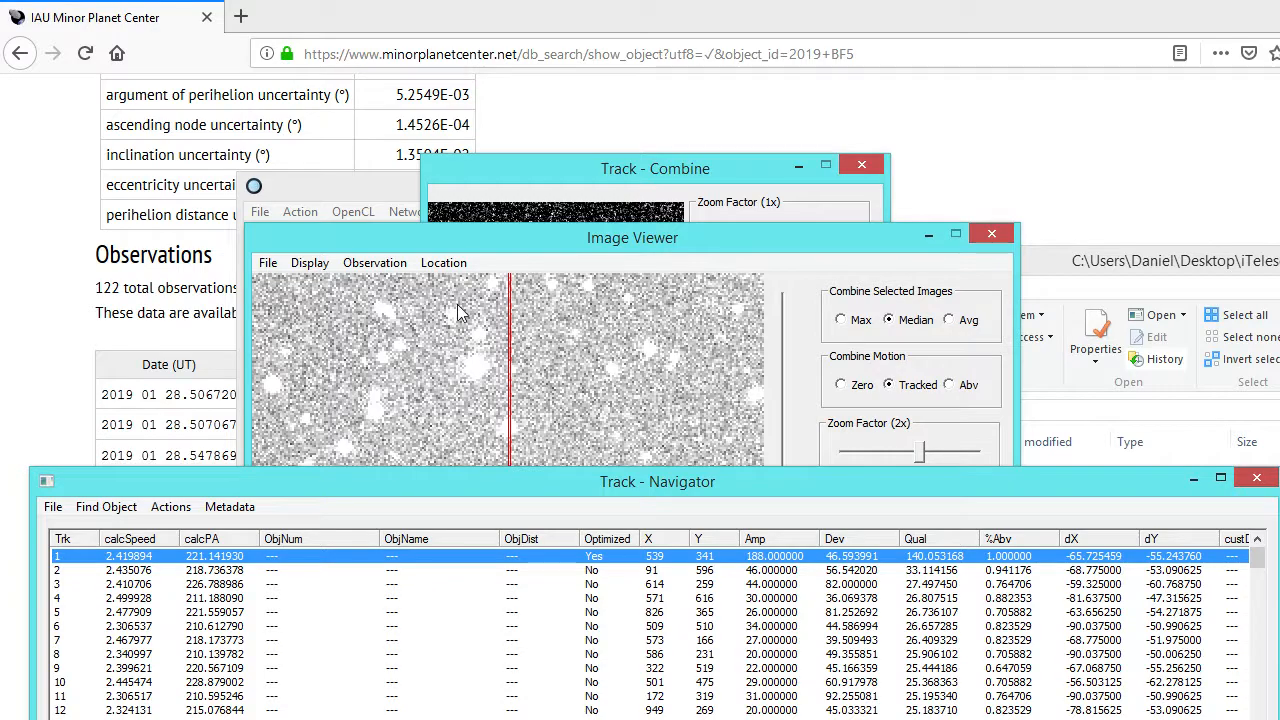
left_click_drag(494, 245, 410, 105)
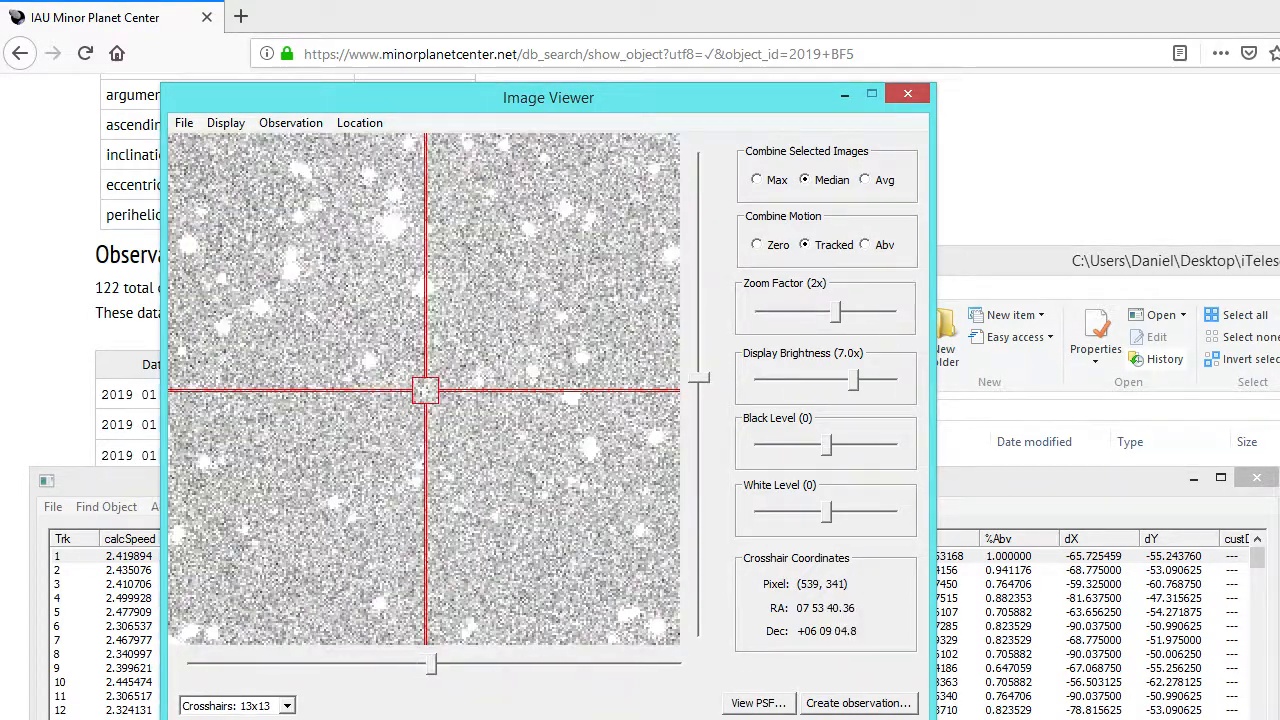
left_click_drag(777, 98, 1279, 85)
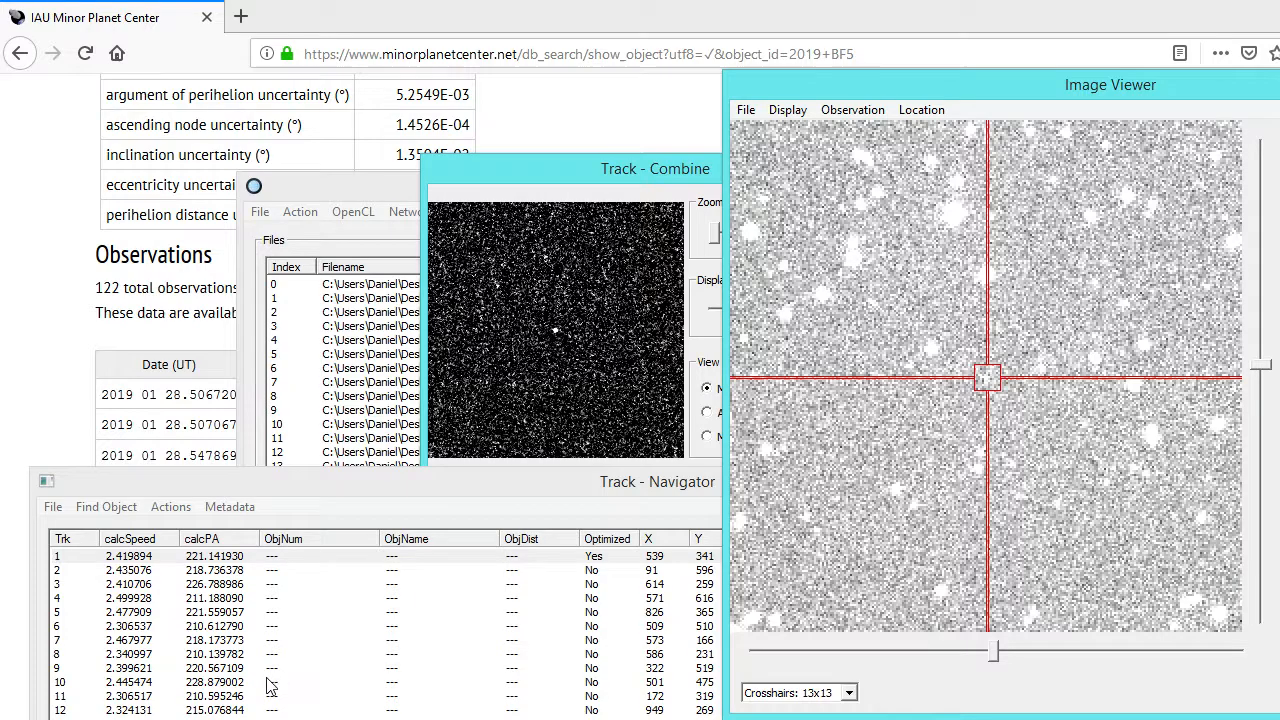
Step: Start verifying track 1 despite the unoptimized tracks, and arrange the windows to examine its three-stack animation
right_click(262, 562)
left_click(308, 622)
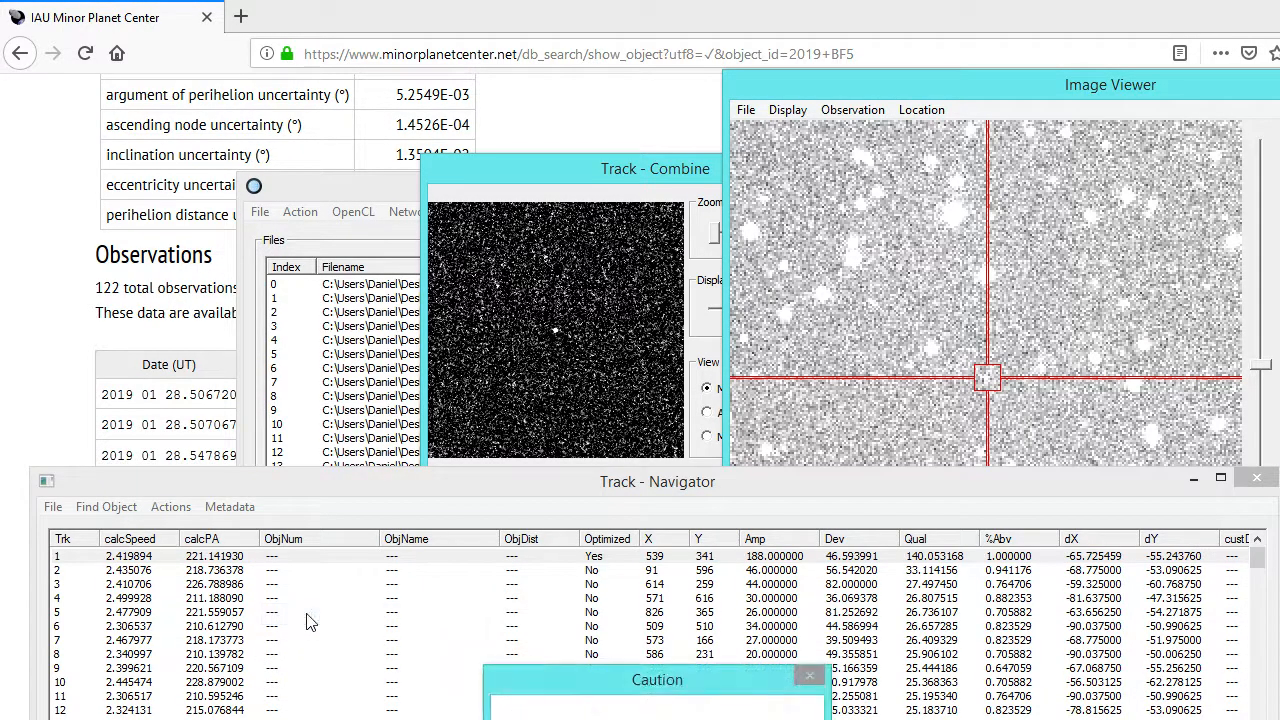
left_click_drag(601, 680, 594, 433)
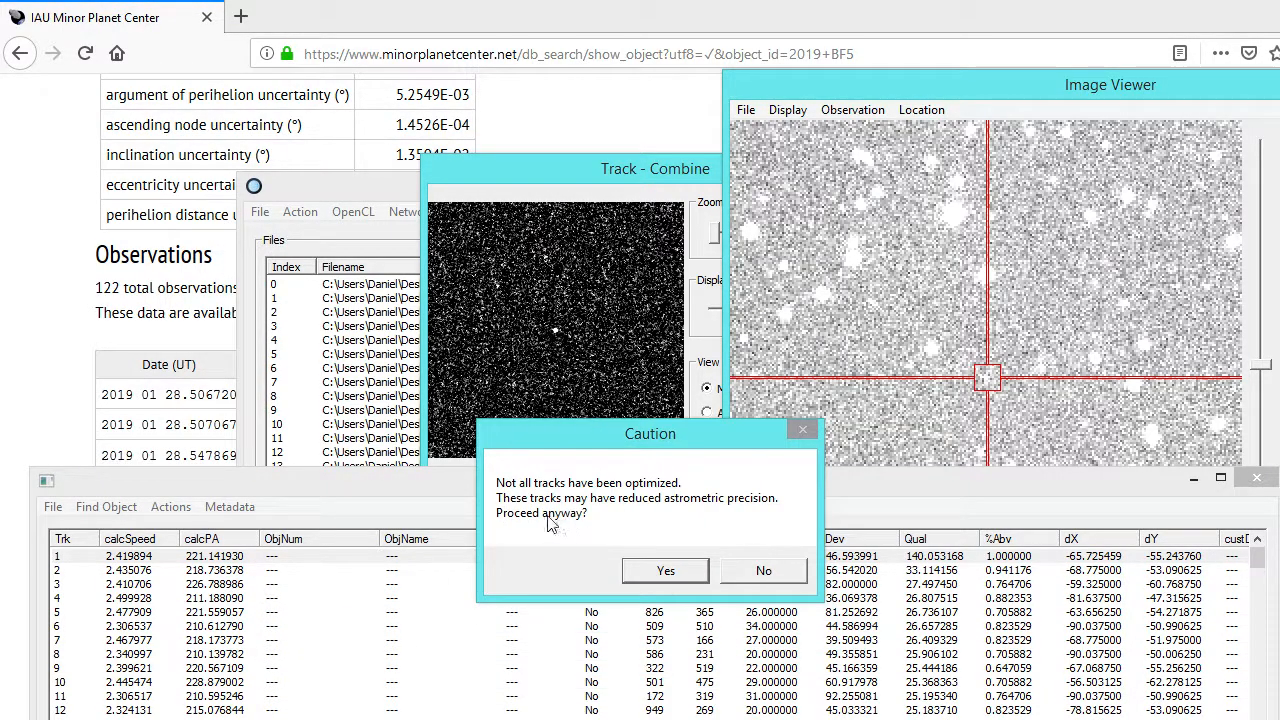
left_click(660, 571)
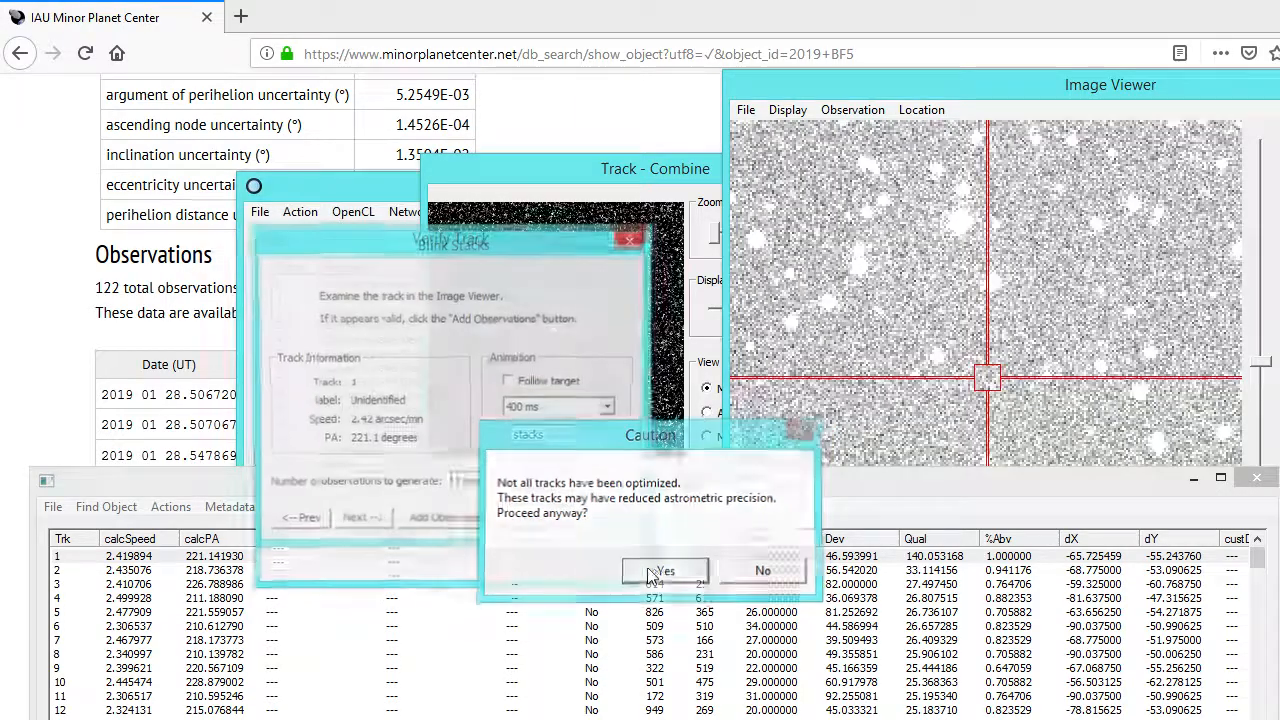
left_click_drag(480, 238, 246, 109)
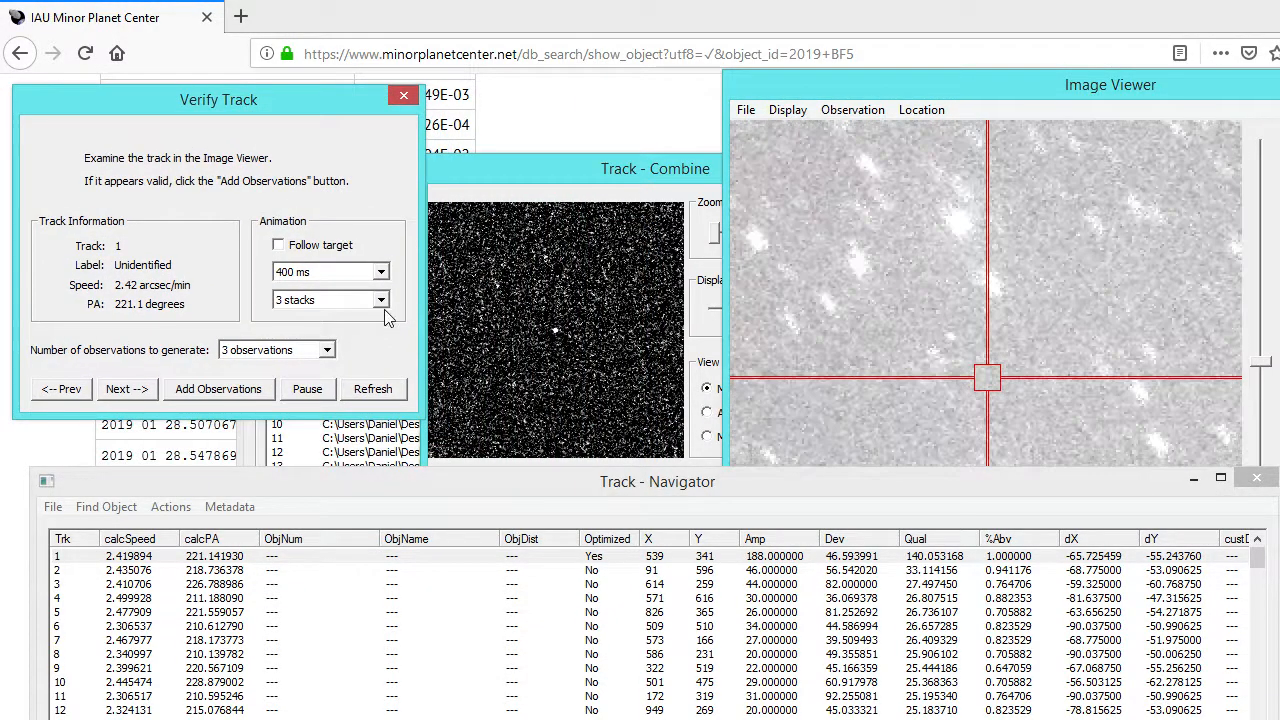
right_click(298, 556)
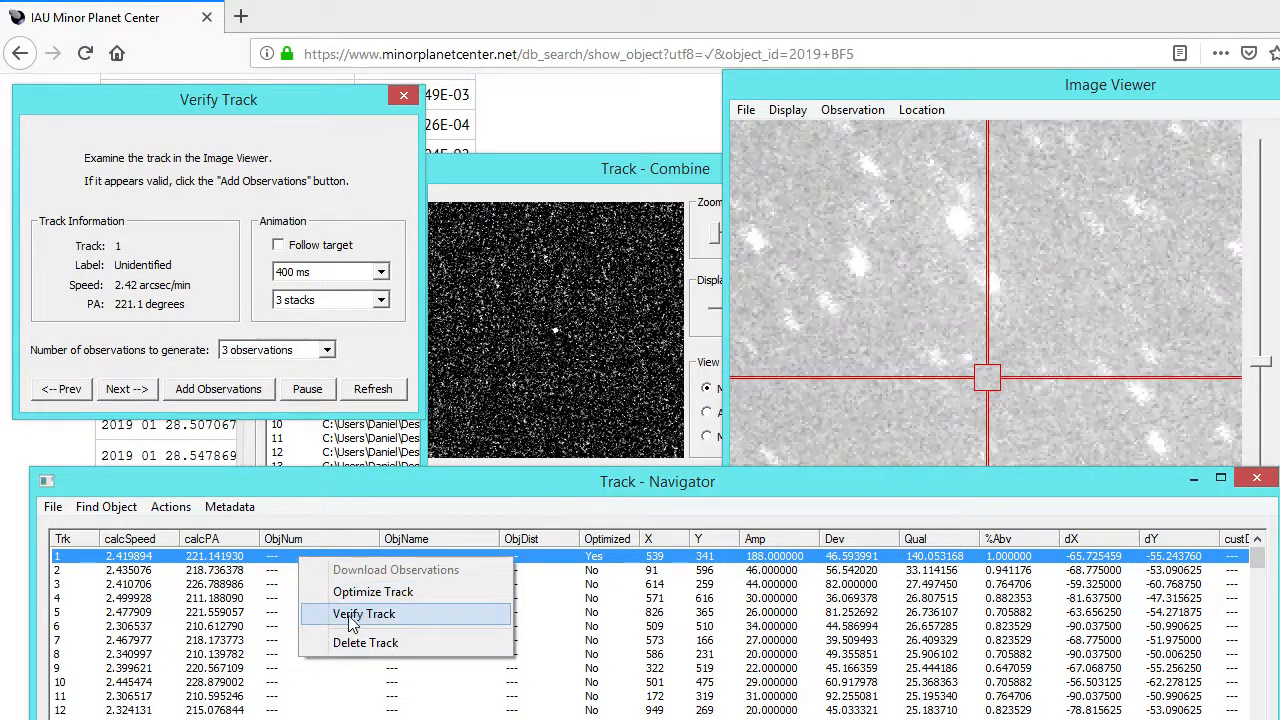
left_click_drag(221, 99, 240, 111)
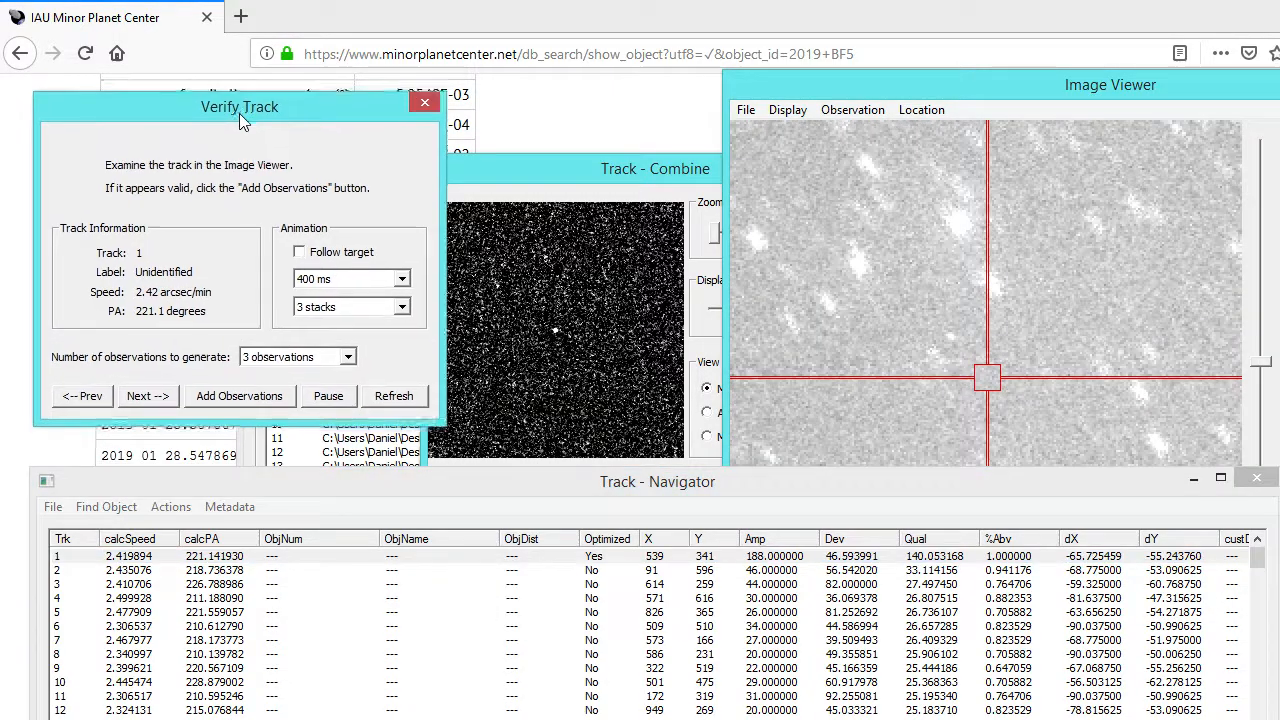
left_click_drag(786, 87, 598, 42)
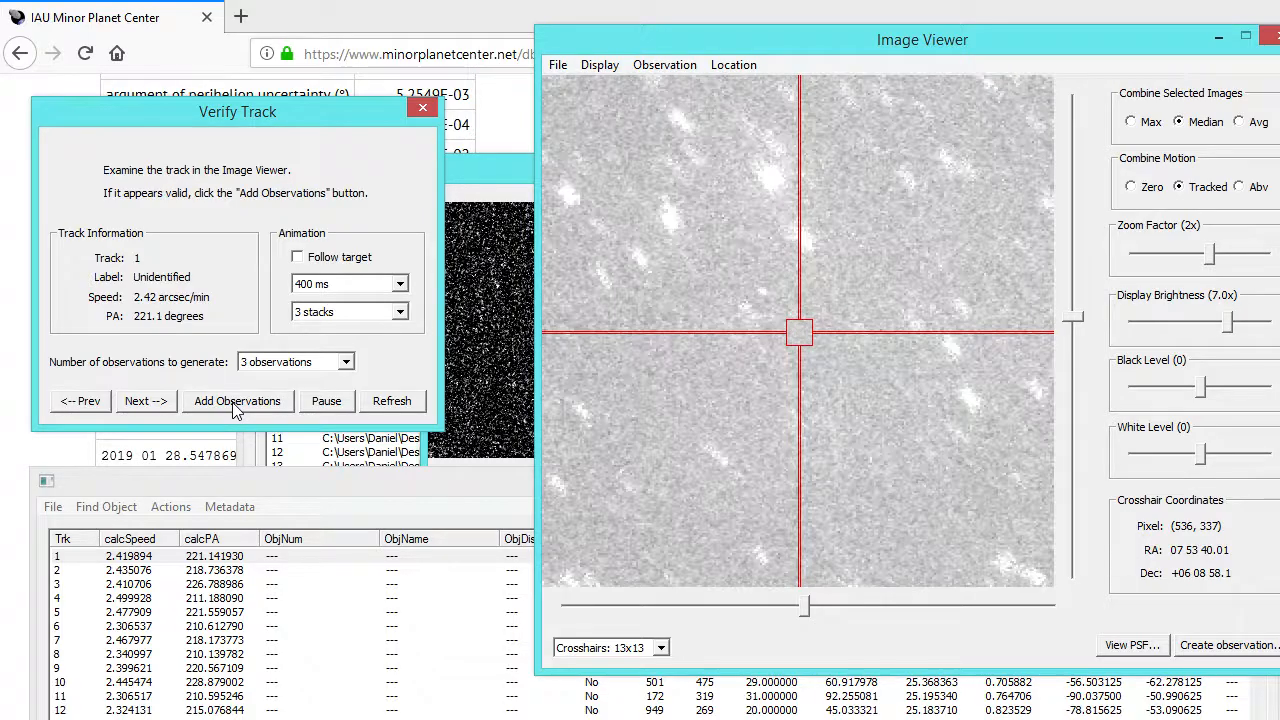
Step: Add observations for track 1 under provisional ID 2019 BF5, keeping the number of observations to generate at 3
left_click(237, 401)
left_click(228, 218)
type("2019 BF5")
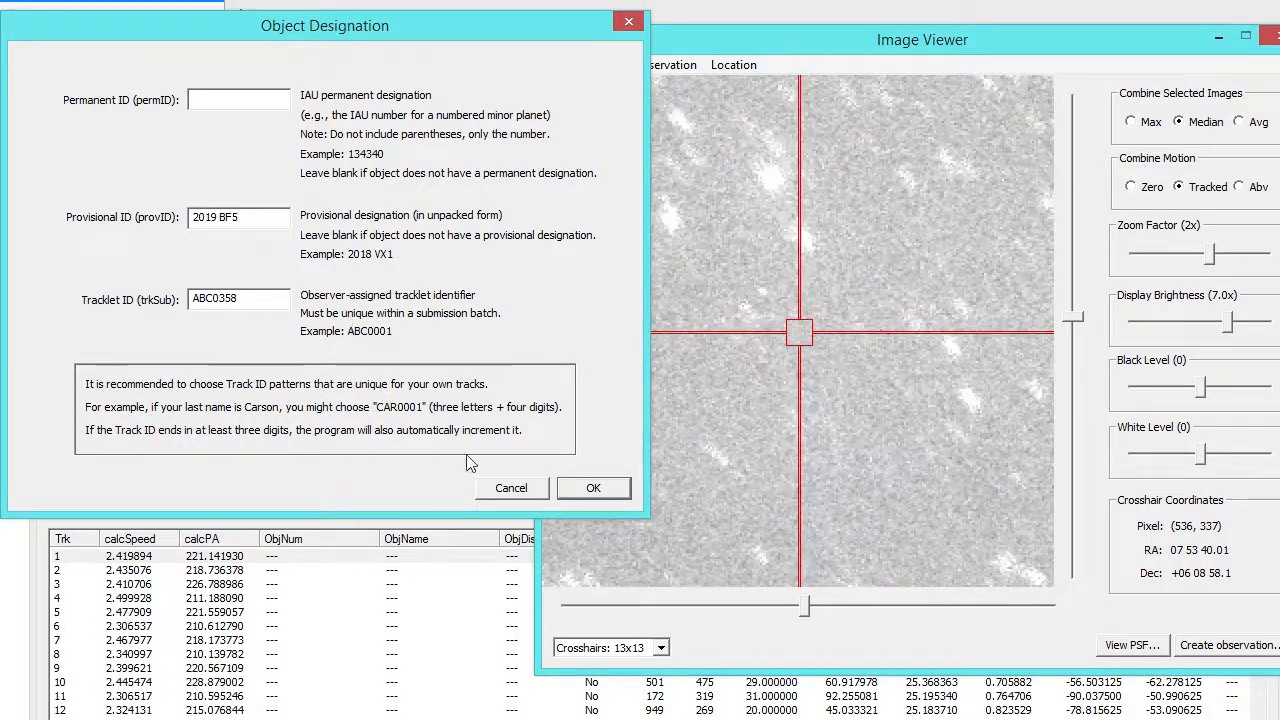
left_click(593, 488)
left_click_drag(538, 237, 480, 468)
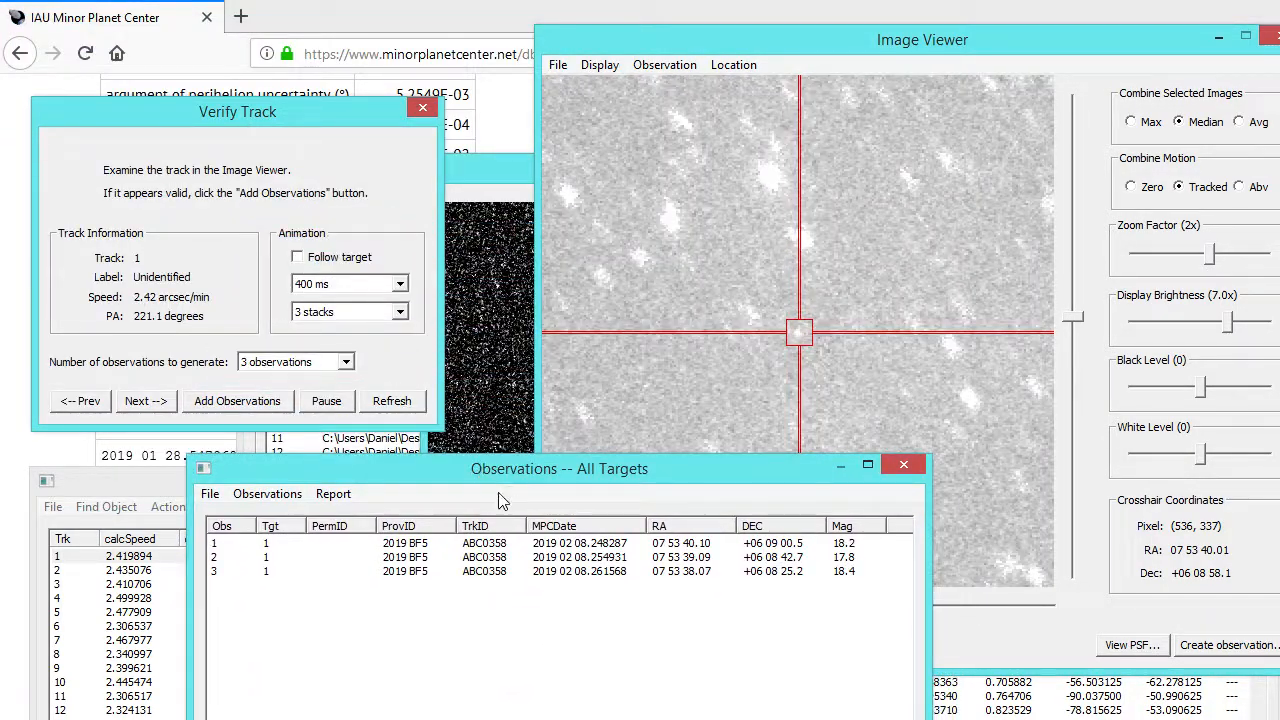
left_click(345, 362)
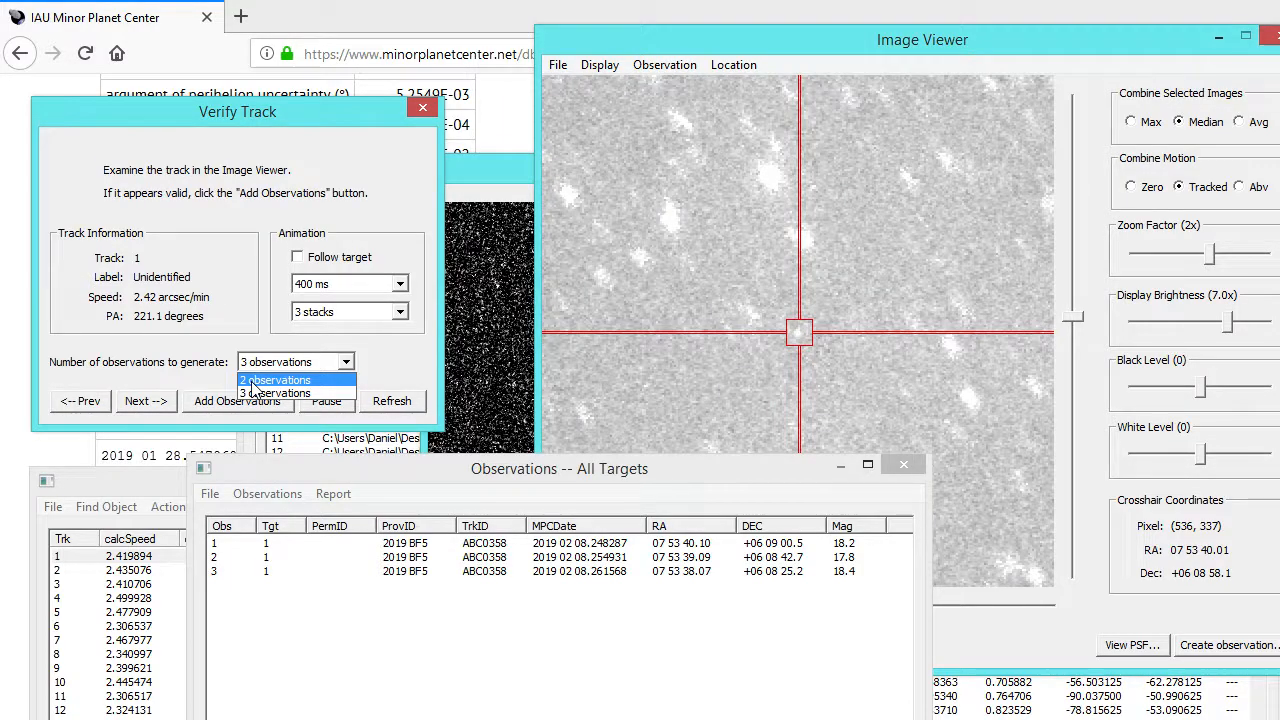
left_click(253, 392)
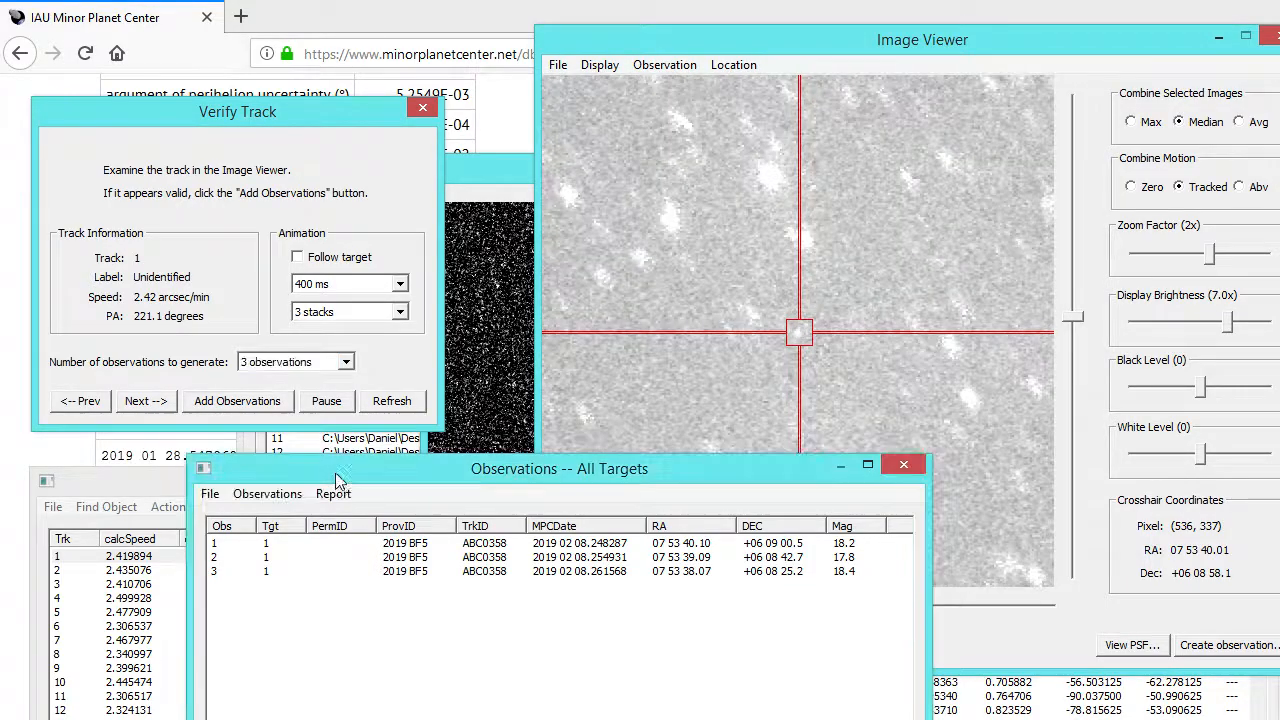
Step: Generate an MPC1992 report from all three 2019 BF5 observations, review it and close it
left_click_drag(335, 473, 282, 394)
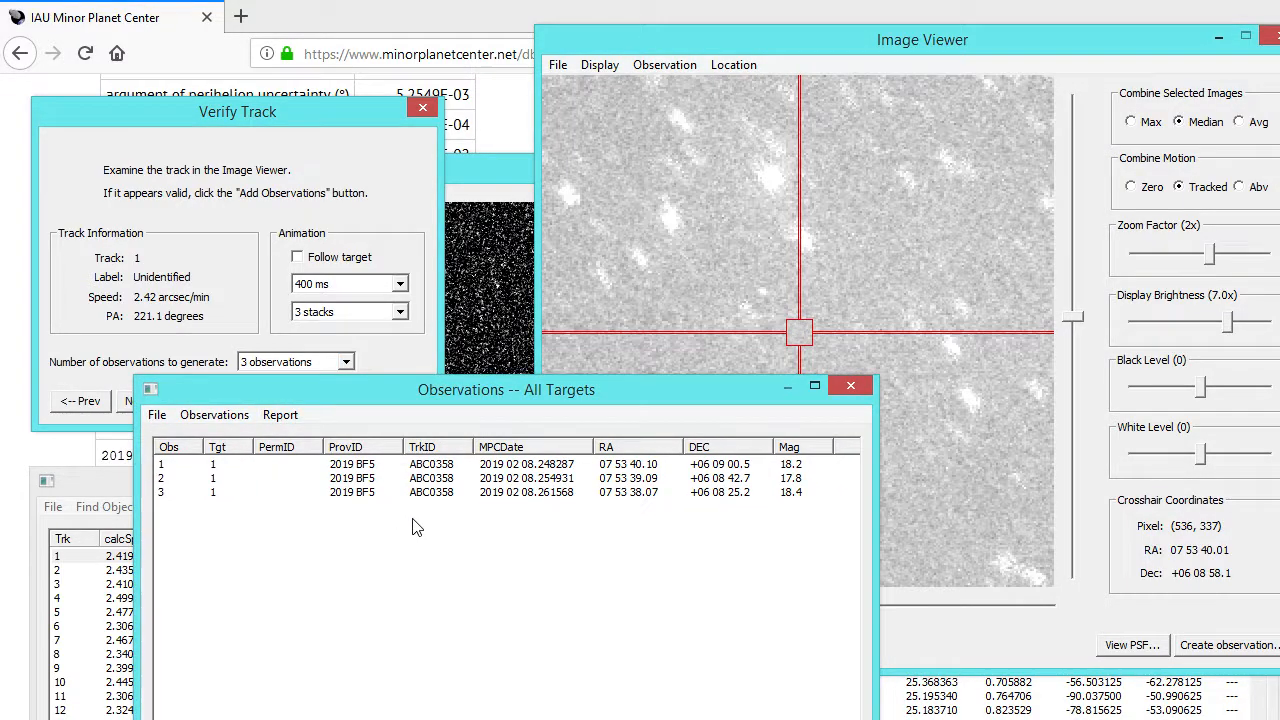
left_click_drag(314, 490, 304, 466)
left_click(280, 414)
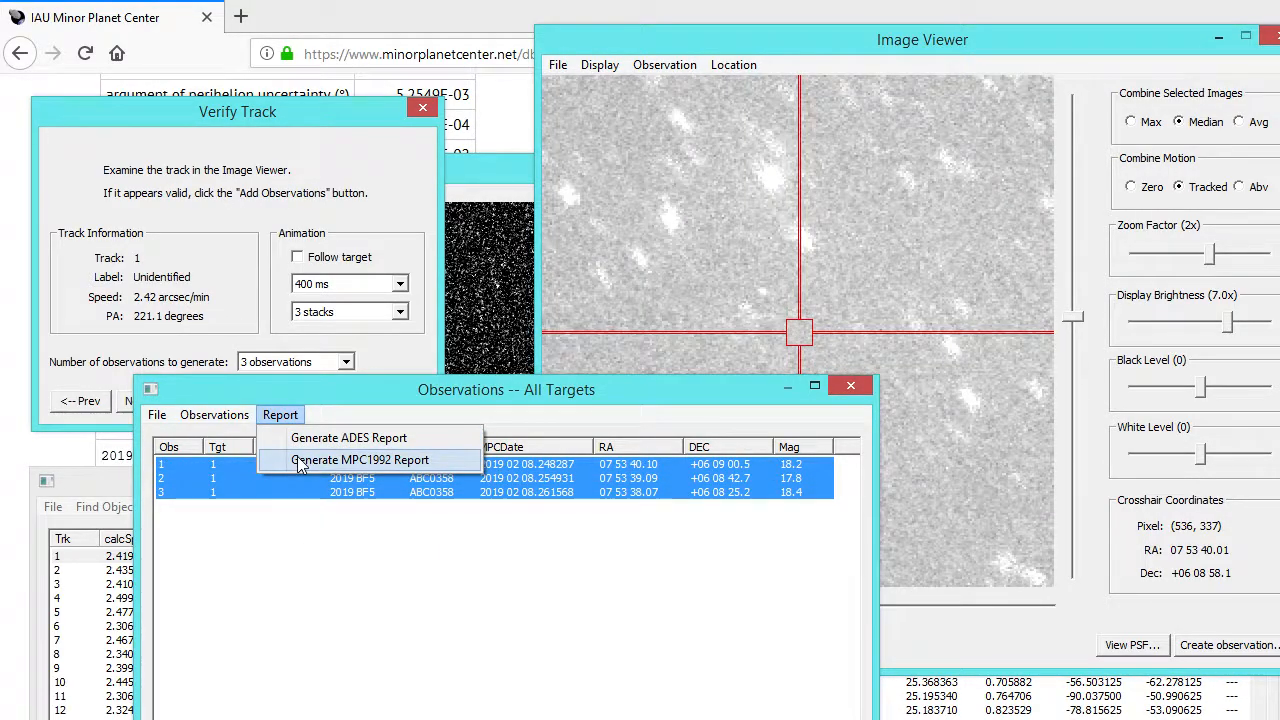
left_click(296, 460)
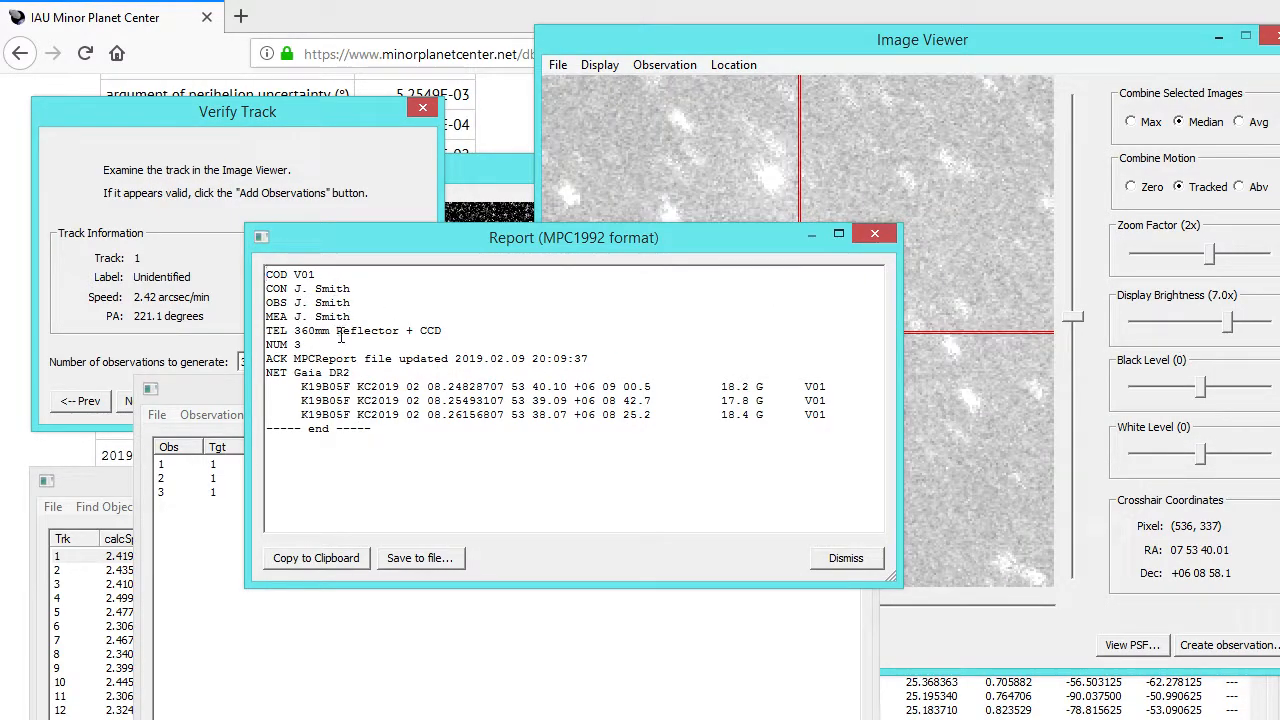
left_click(874, 233)
Step: View the three 2019 BF5 observations in text form together with the object's existing observations
left_click_drag(358, 546, 395, 465)
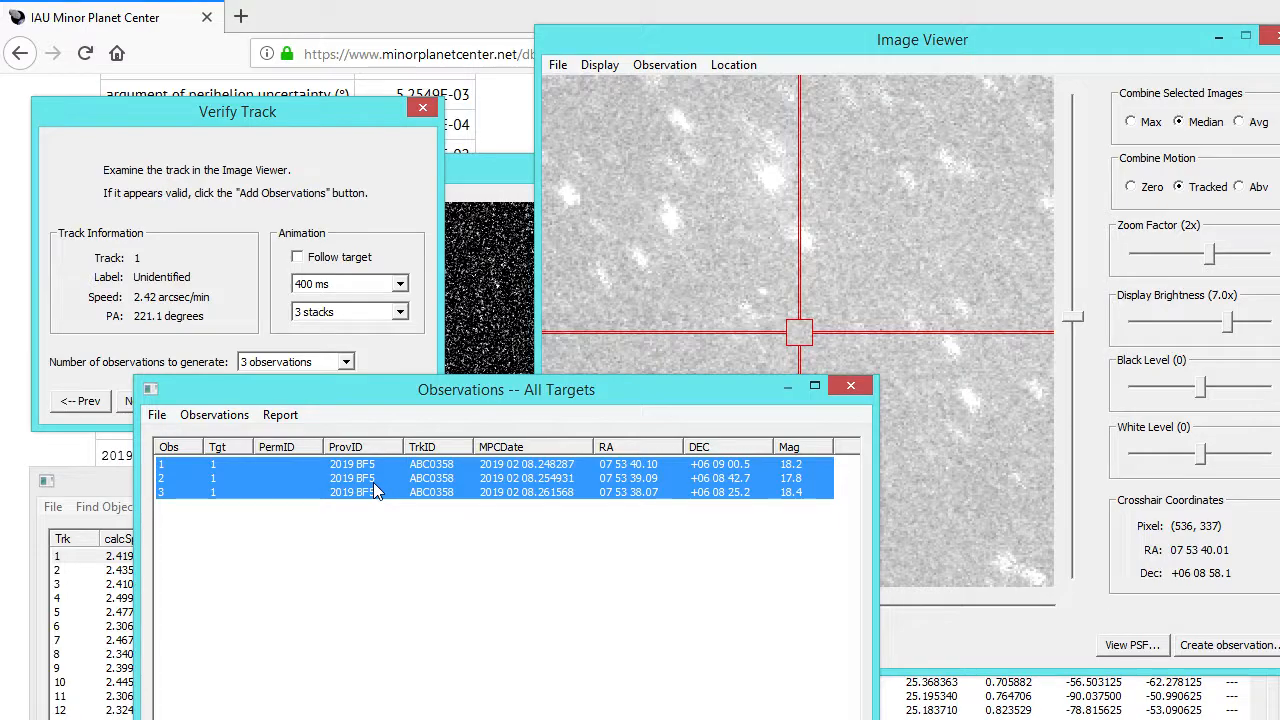
right_click(374, 483)
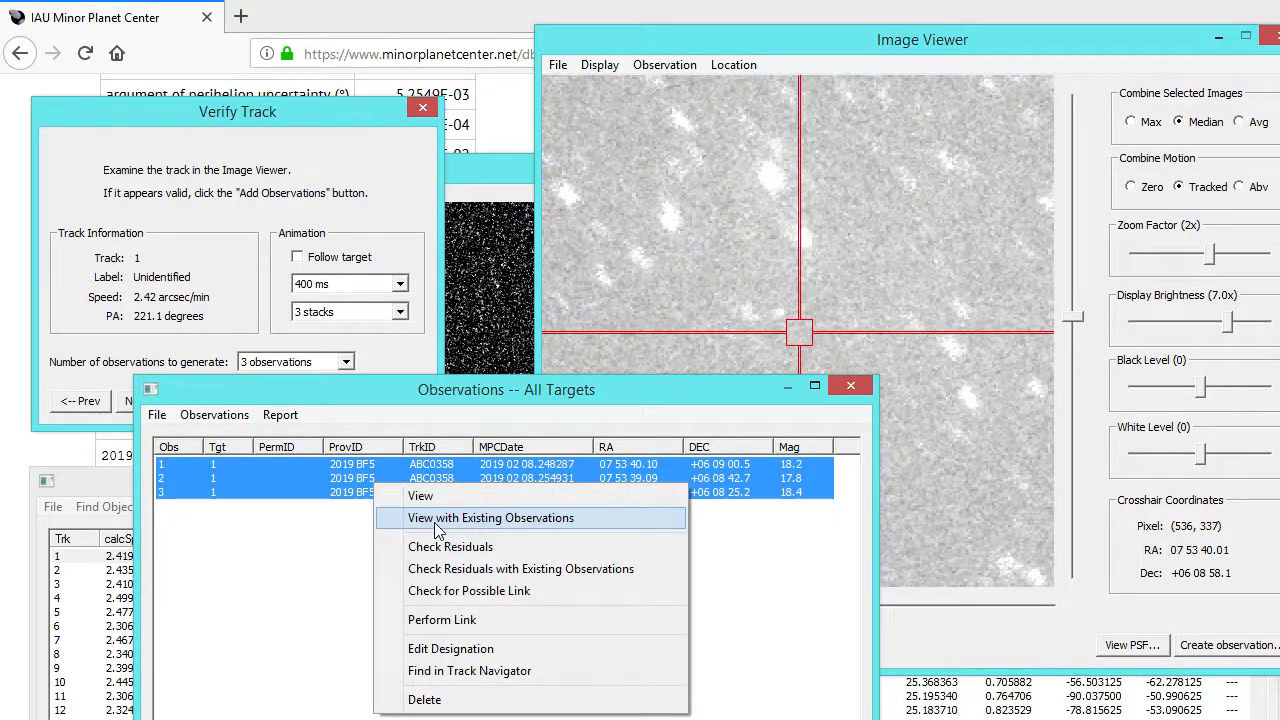
left_click(434, 519)
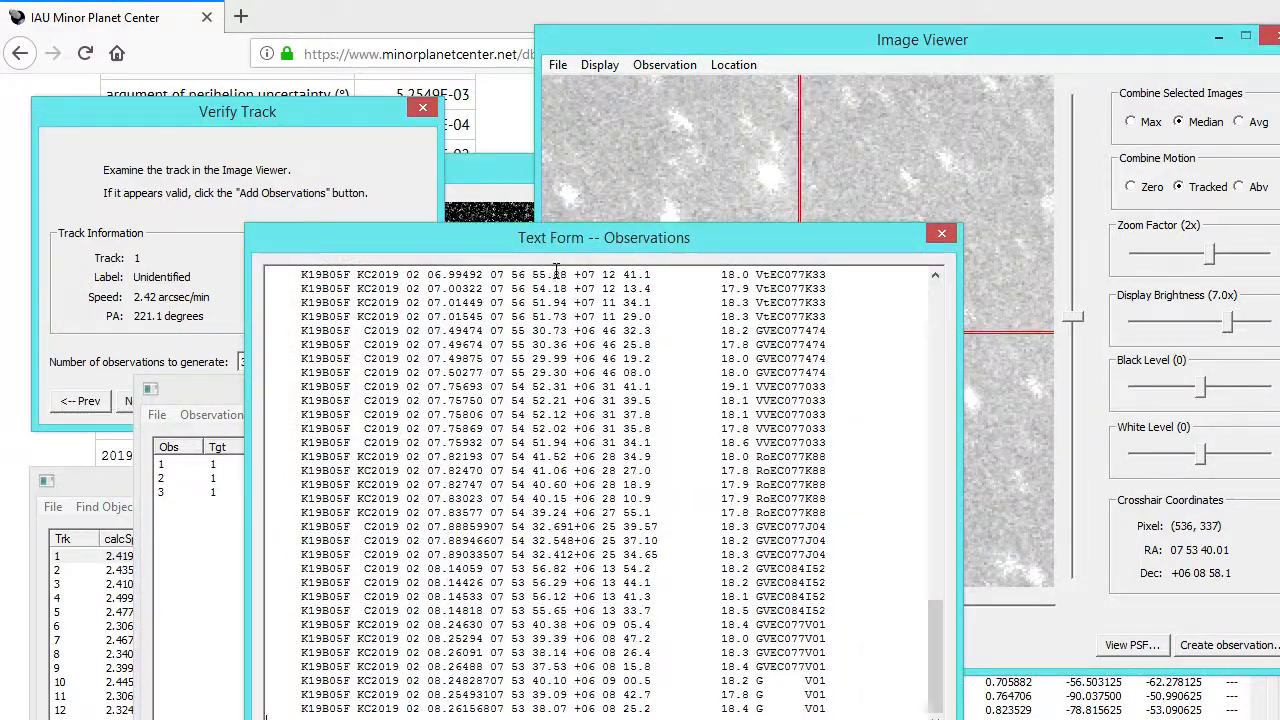
left_click_drag(544, 230, 505, 70)
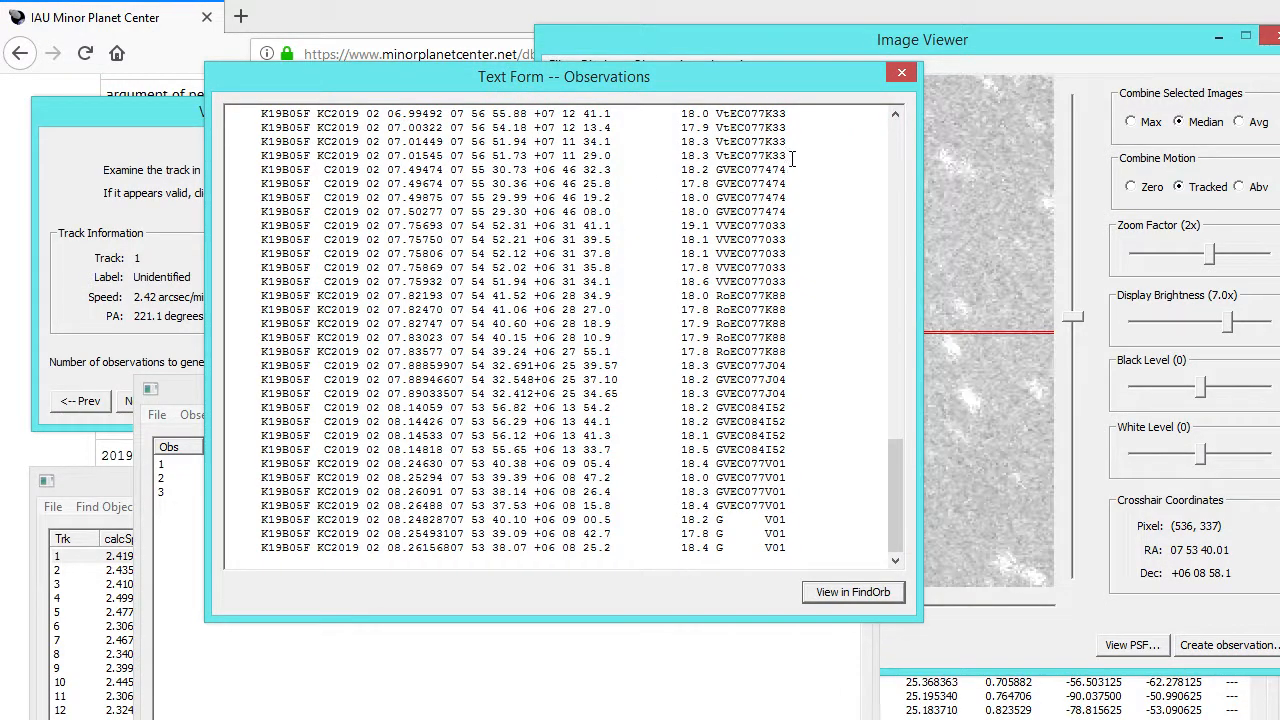
Step: Insert two blank lines before and after the existing V01 observations of 2019 02 08 to set them apart
left_click(790, 508)
key("Return")
key("Return")
left_click(797, 450)
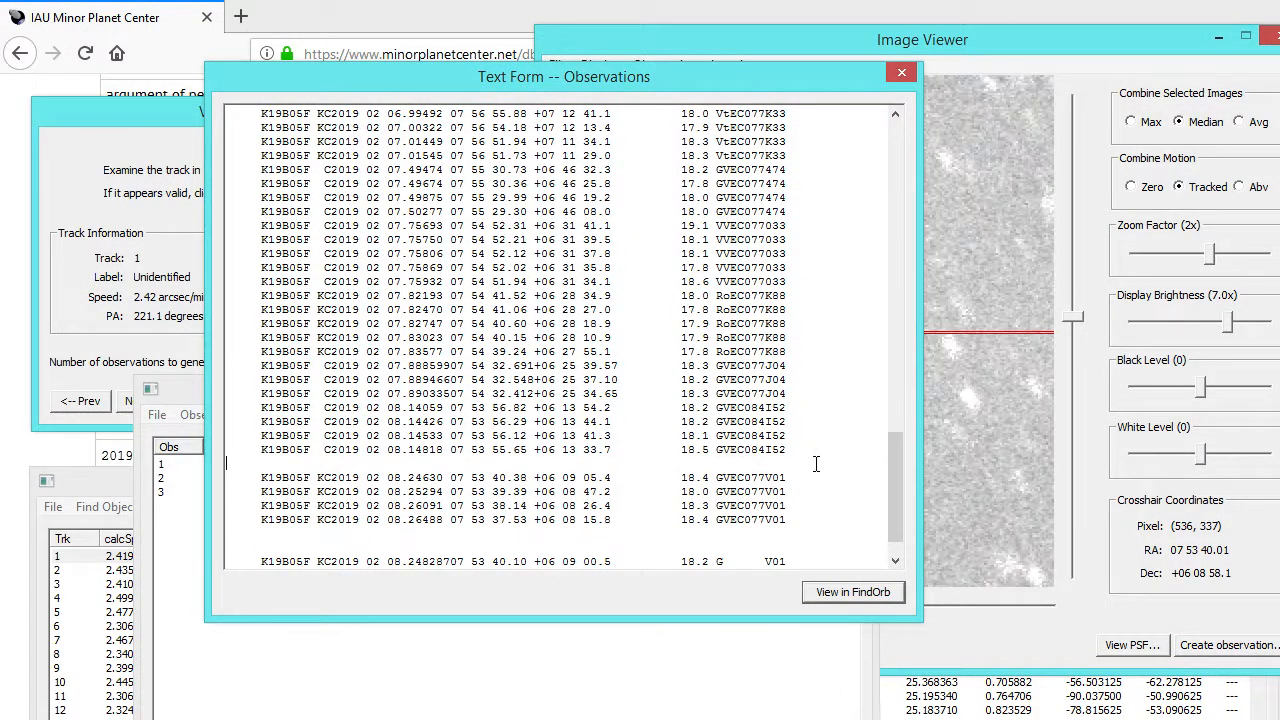
key("Return")
key("Return")
left_click_drag(896, 518, 896, 528)
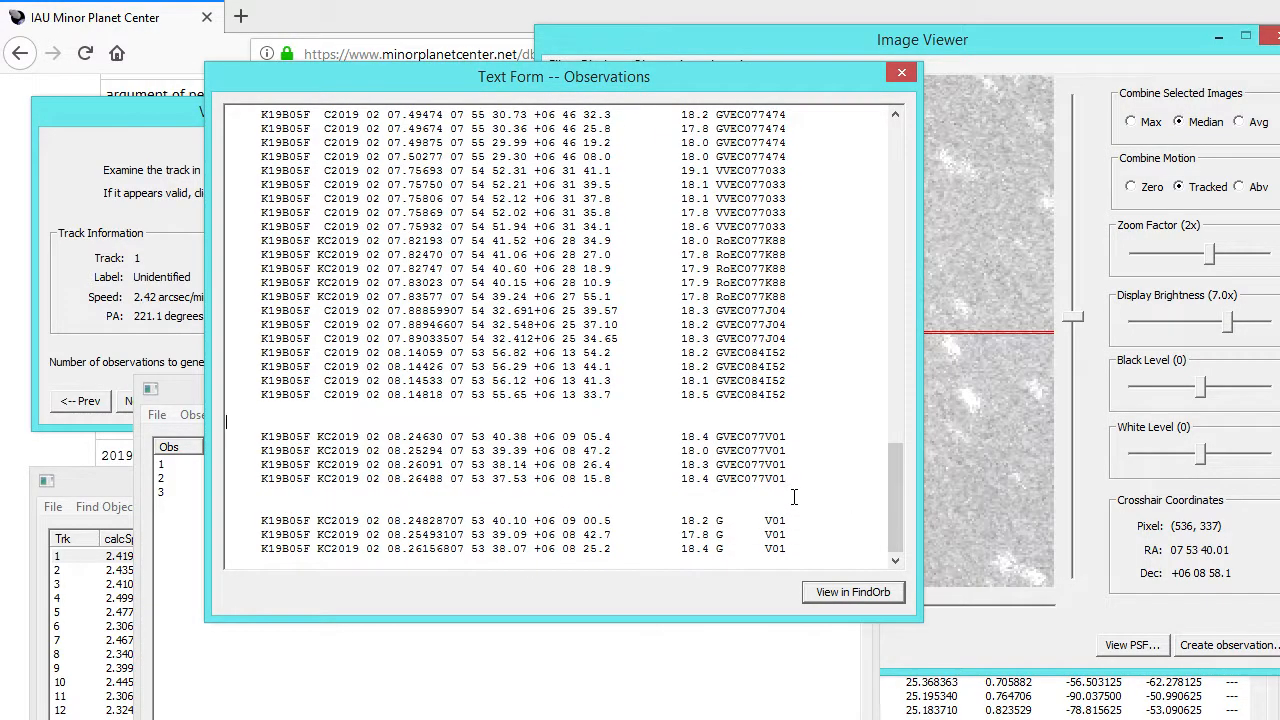
Step: Compare the four existing V01 observations with the three new V01 observations at the end of the text
left_click_drag(806, 479, 228, 438)
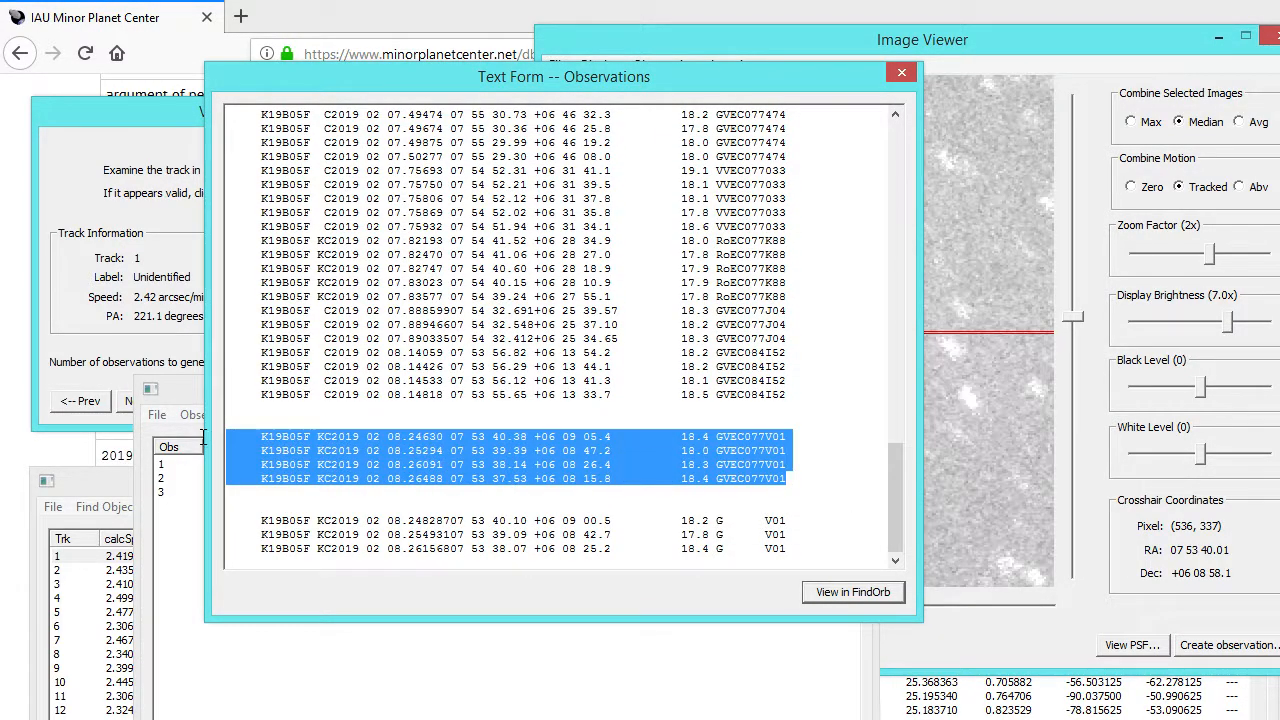
left_click(726, 494)
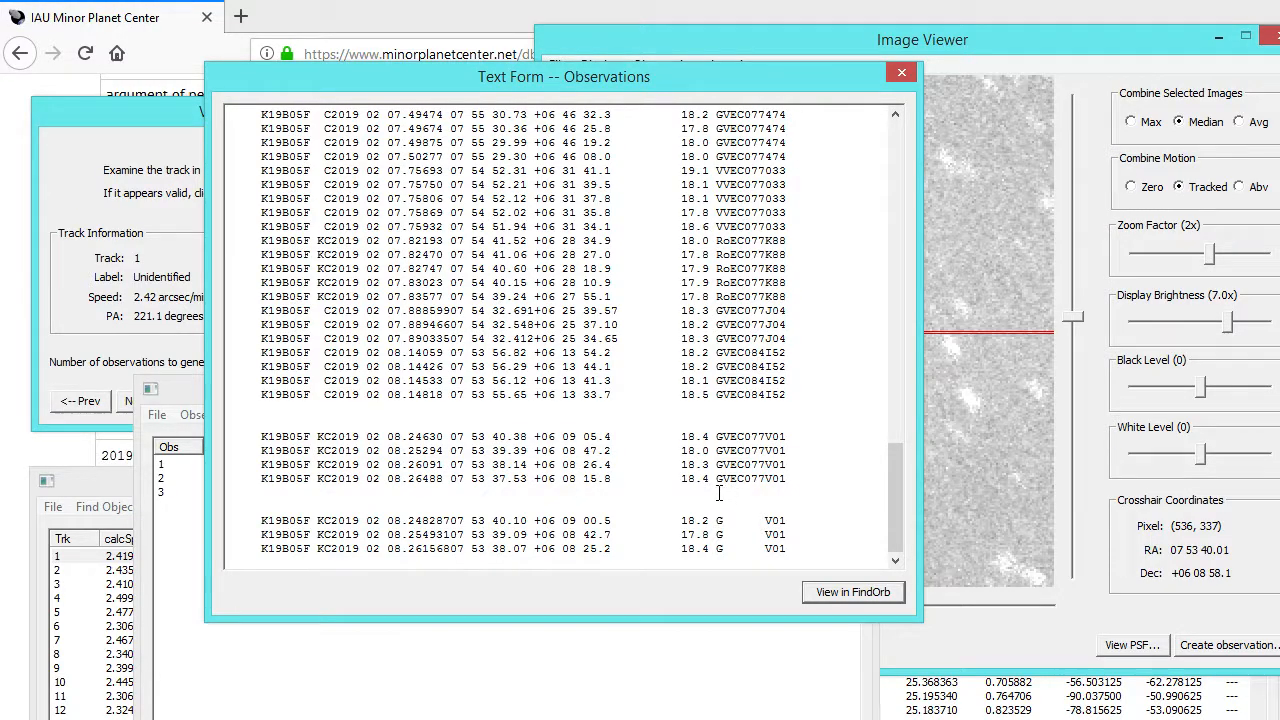
left_click_drag(570, 92, 505, 62)
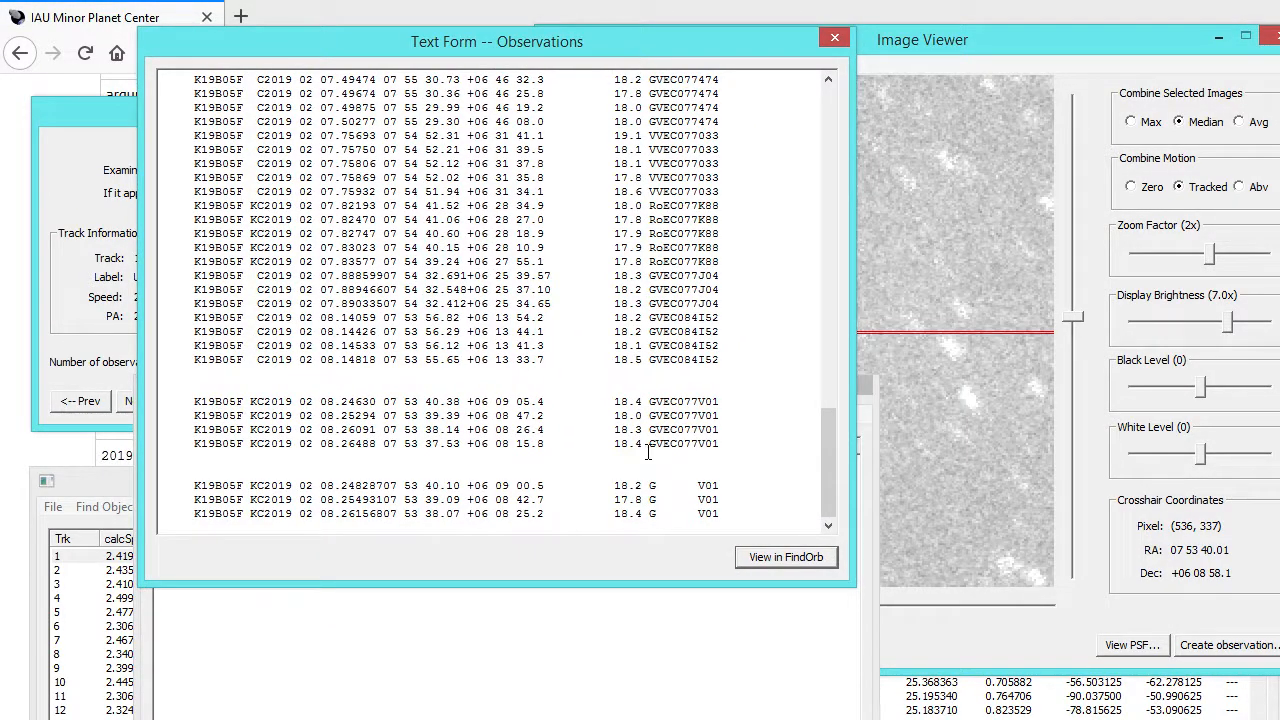
Step: Delete the three new V01 observations from the text and open the rest, including the four existing V01 ones, in Find_Orb
left_click_drag(736, 516, 160, 484)
key("Delete")
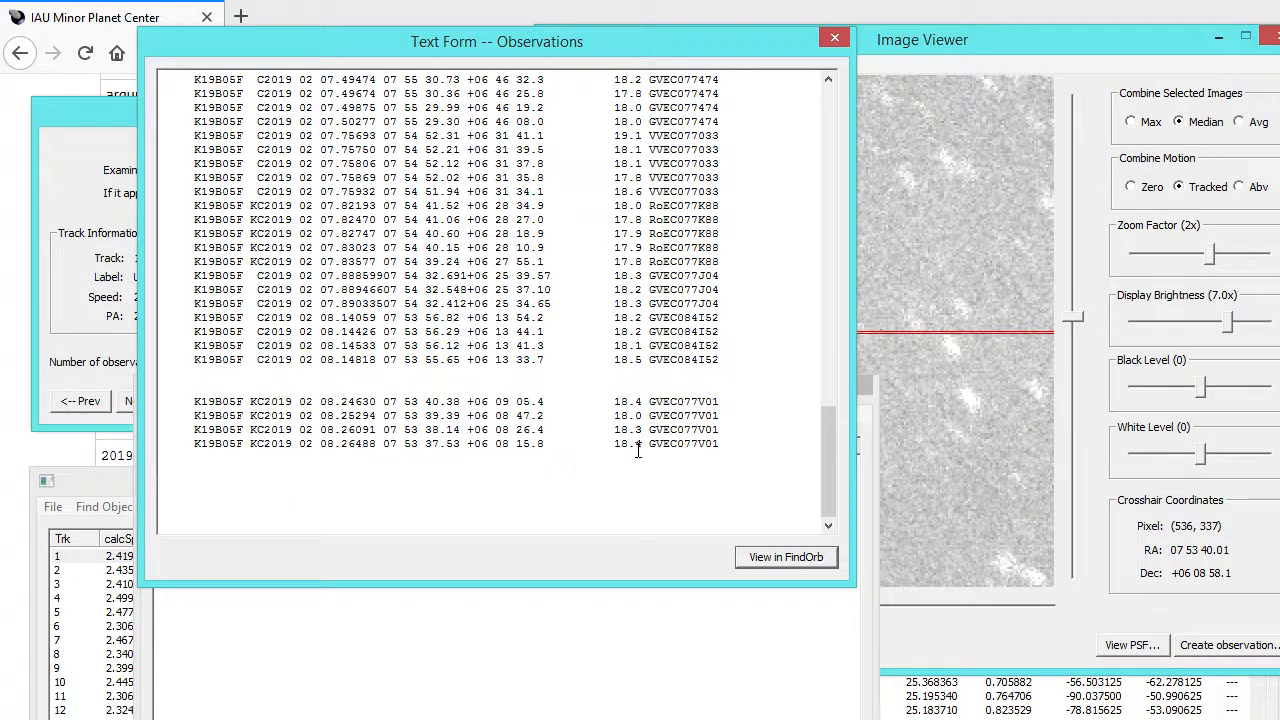
left_click_drag(731, 445, 119, 398)
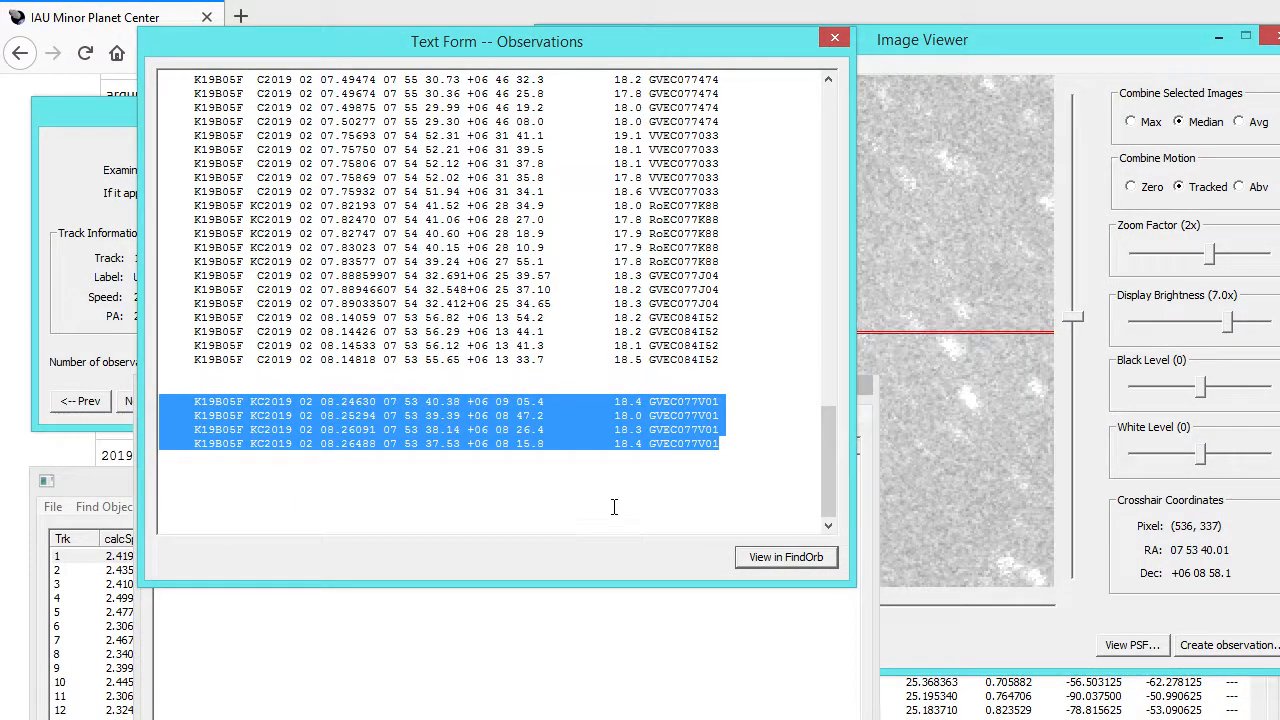
left_click(758, 552)
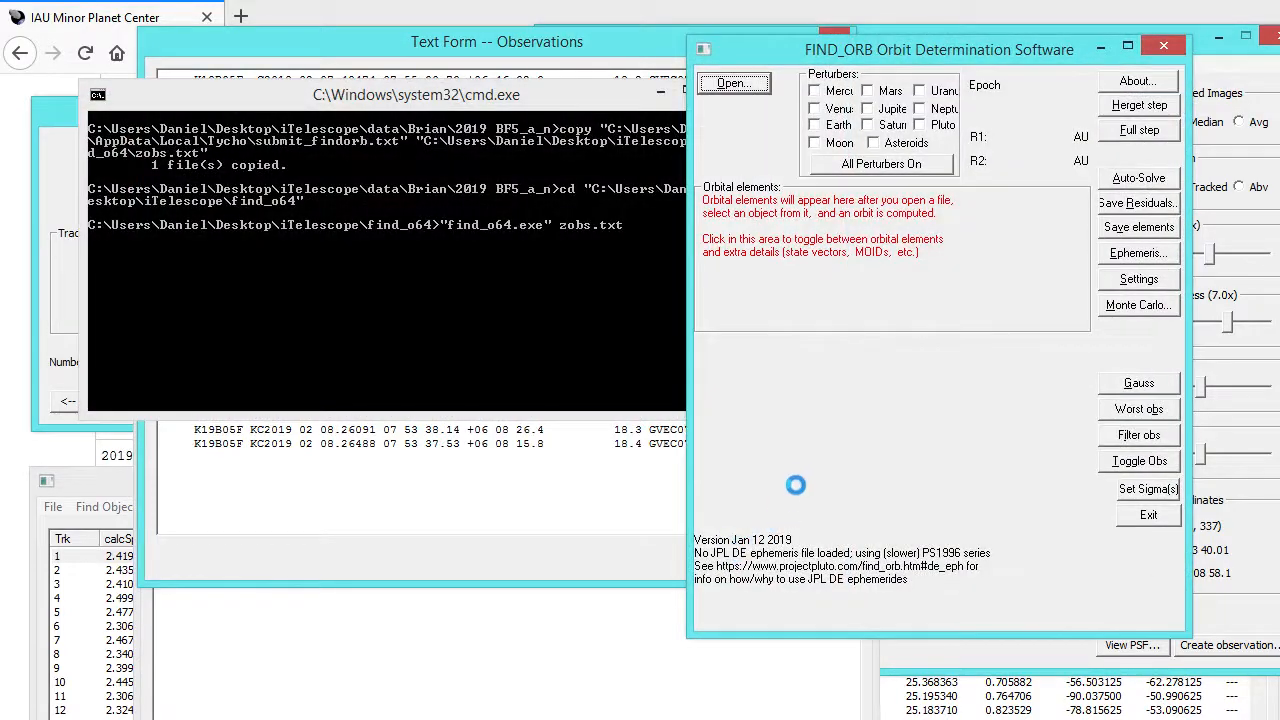
Step: Select the four existing V01 observations of 2019 02 08 in Find_Orb, check their residuals and close the orbit window
left_click_drag(1080, 352, 1080, 525)
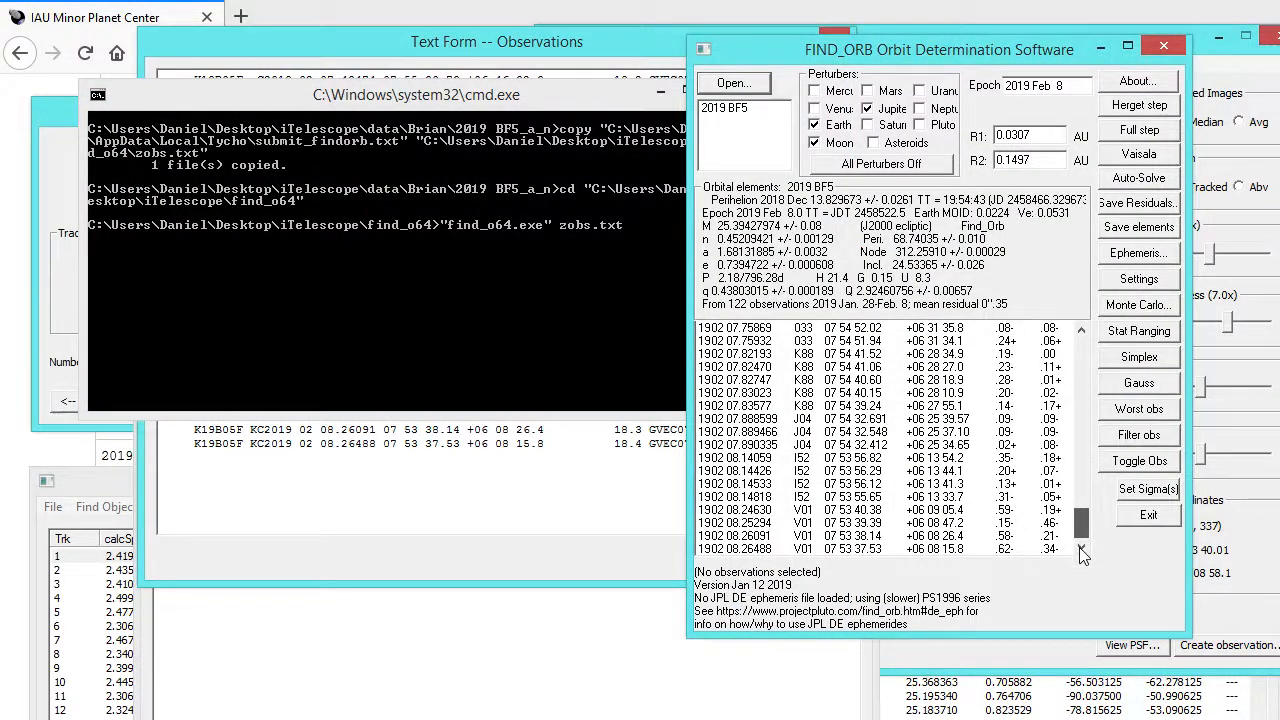
left_click(1012, 550)
left_click(1007, 512, "shift")
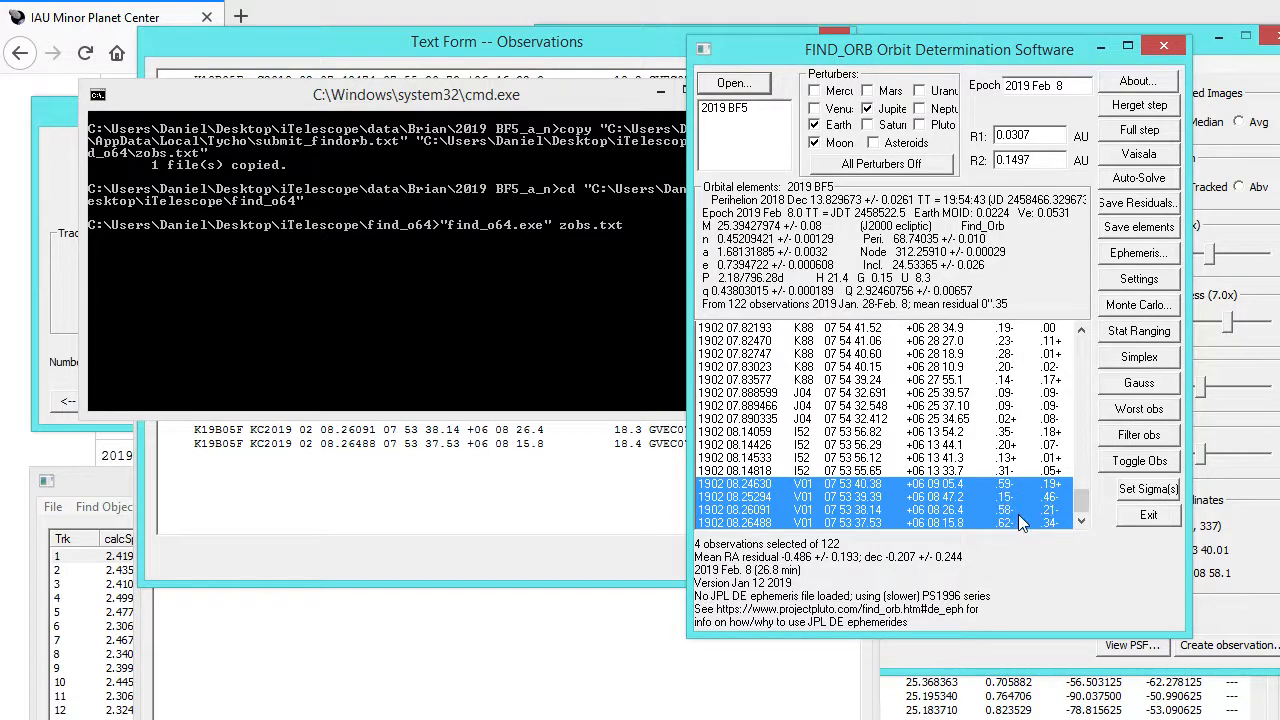
left_click(1165, 46)
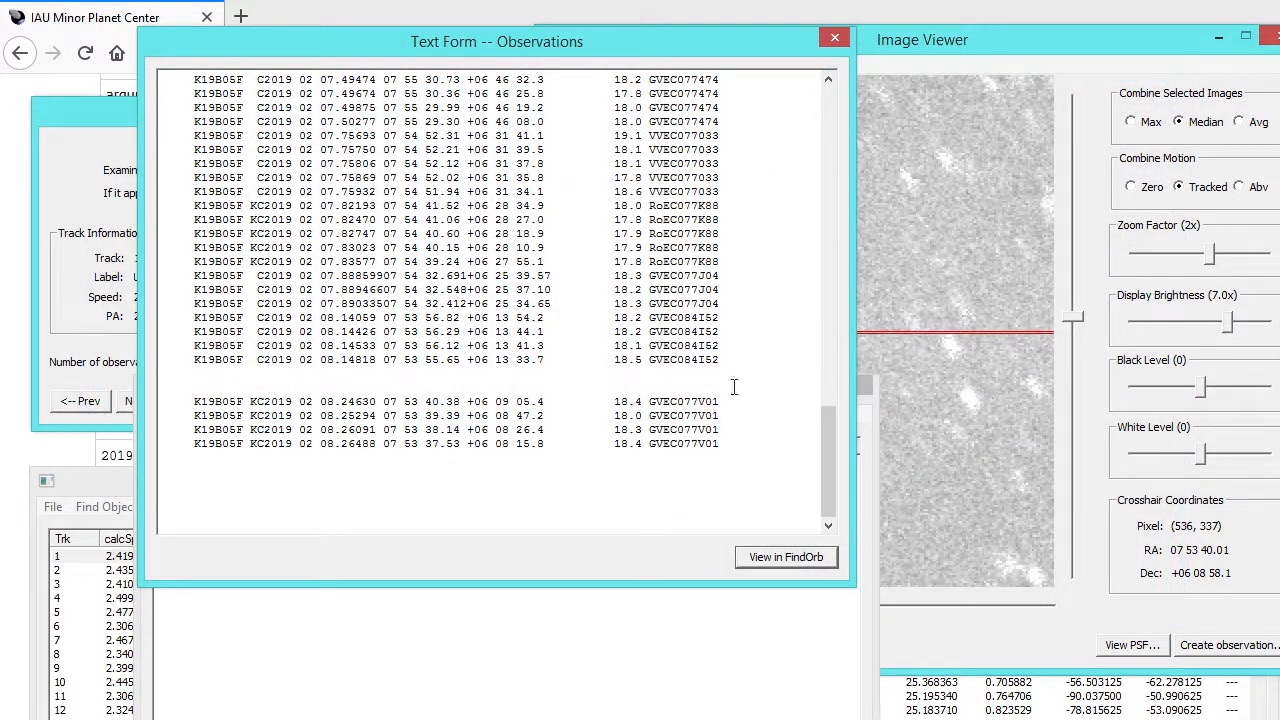
Step: Restore the three new V01 observations, delete the four existing V01 ones from the text and open the result in Find_Orb
left_click_drag(752, 437, 122, 404)
key("Delete")
left_click(749, 558)
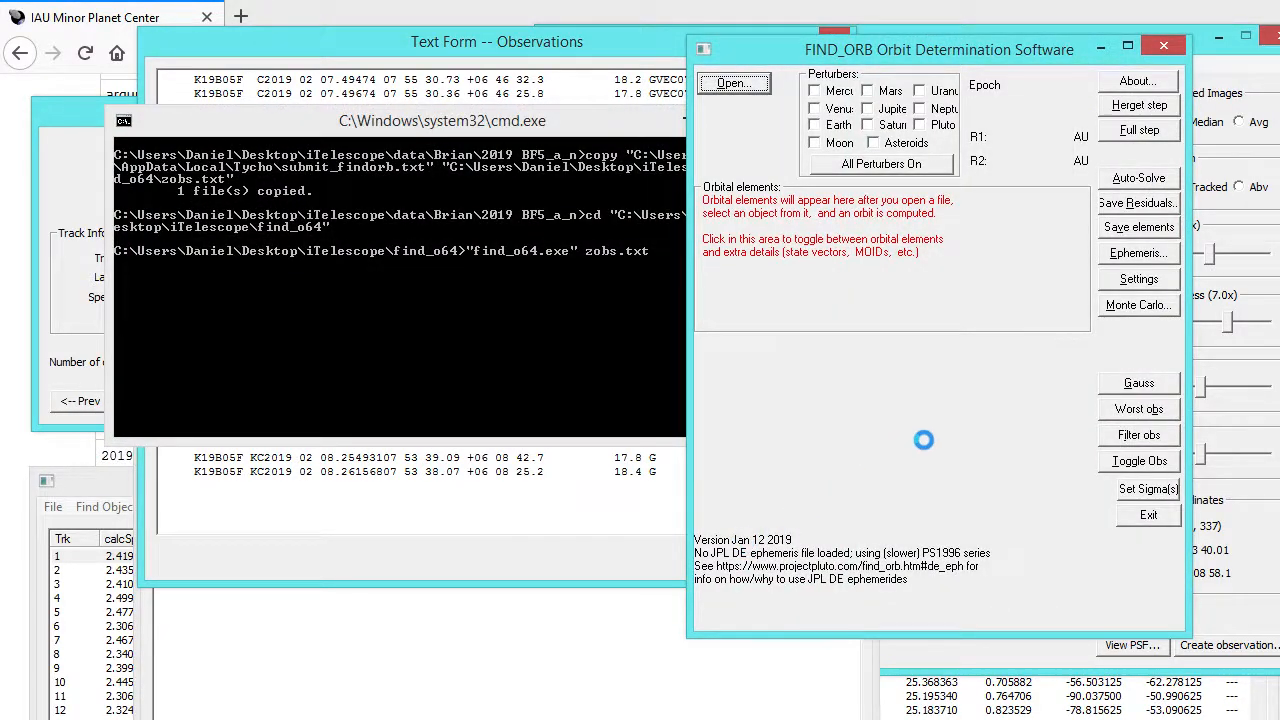
Step: Select the three new V01 observations in Find_Orb, check their RA and declination residuals and close the orbit window
left_click_drag(1081, 371, 1083, 528)
left_click(1018, 548)
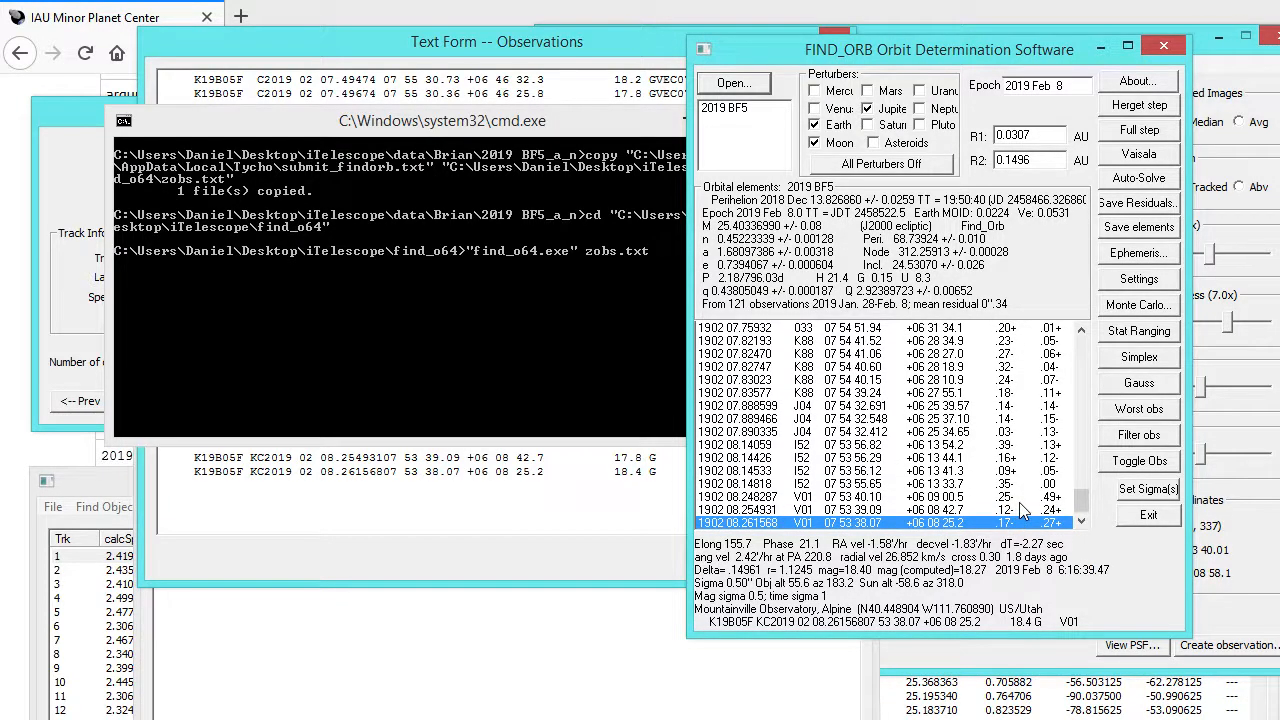
left_click(1019, 502, "shift")
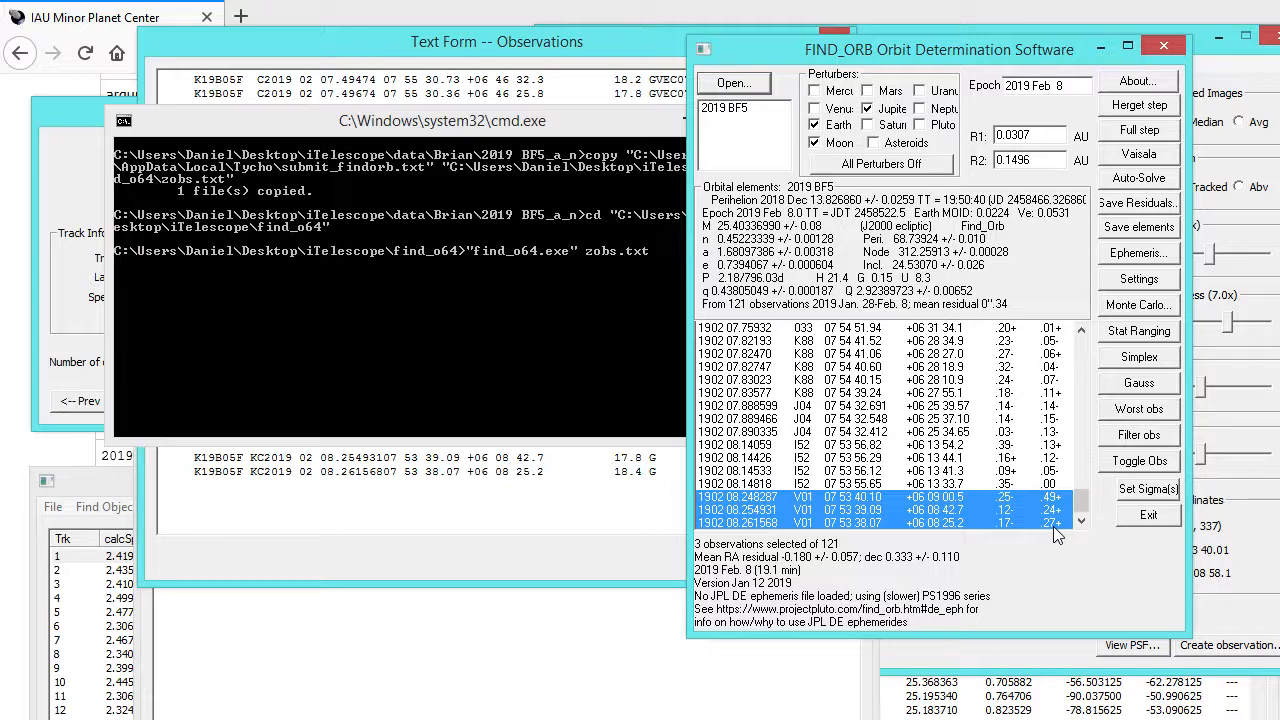
left_click(1164, 48)
Step: Close the text form of the observations, deselect the three 2019 BF5 observations and move their list window slightly aside
left_click(838, 38)
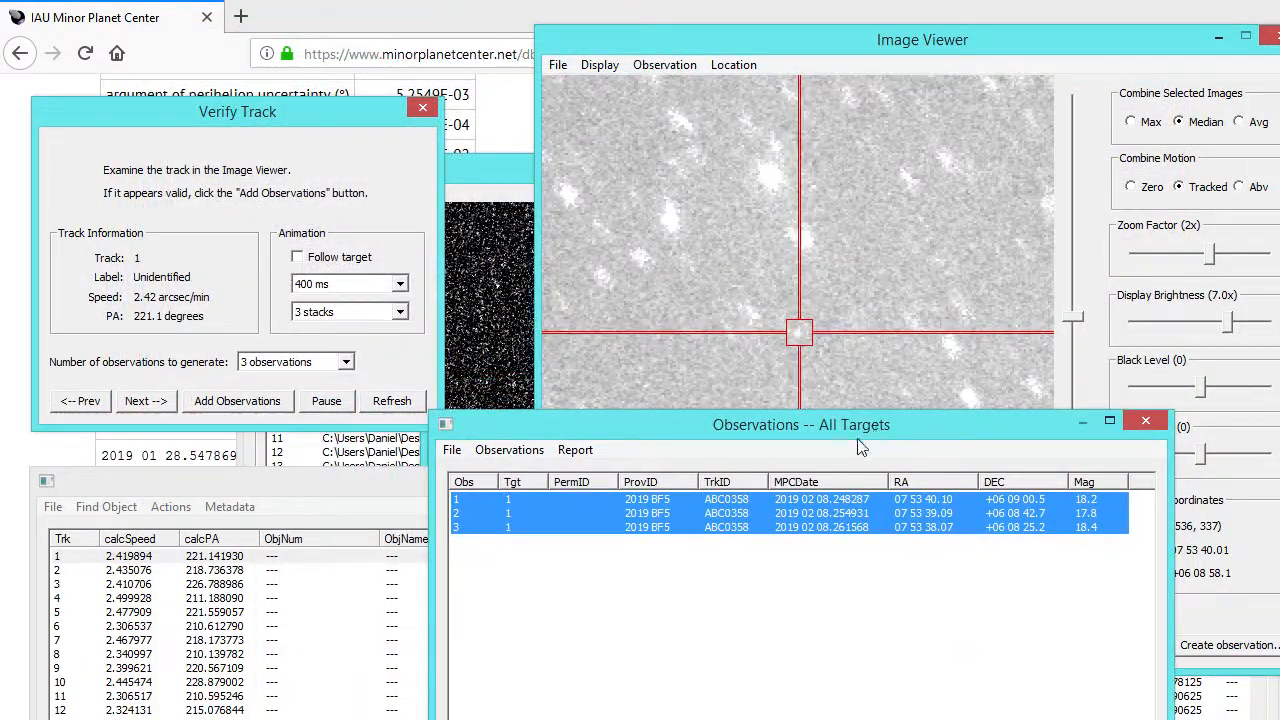
left_click(787, 580)
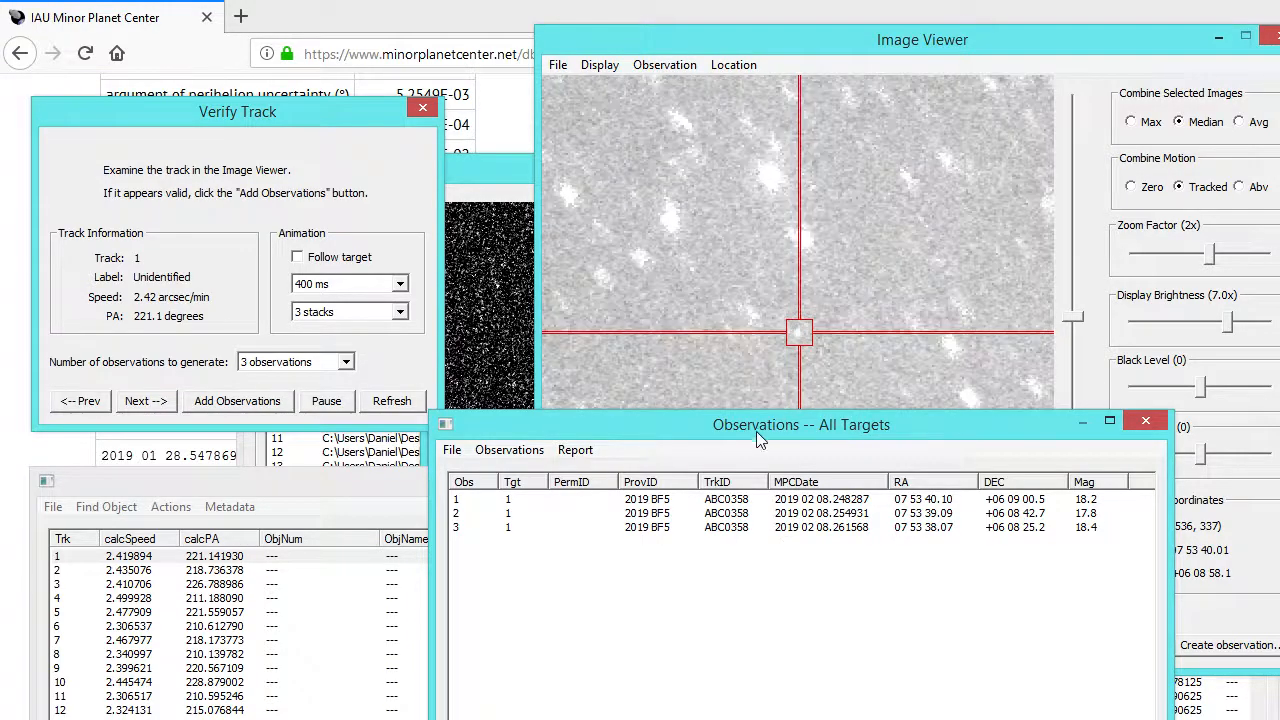
left_click_drag(750, 427, 810, 413)
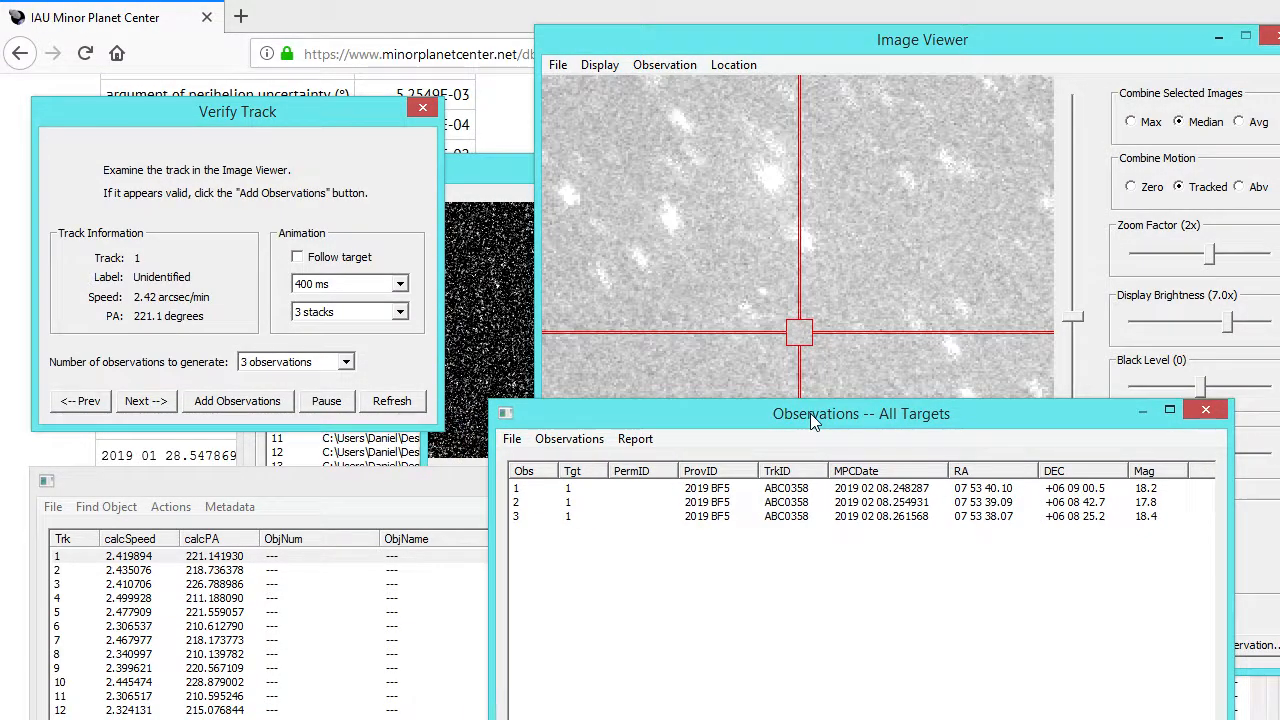